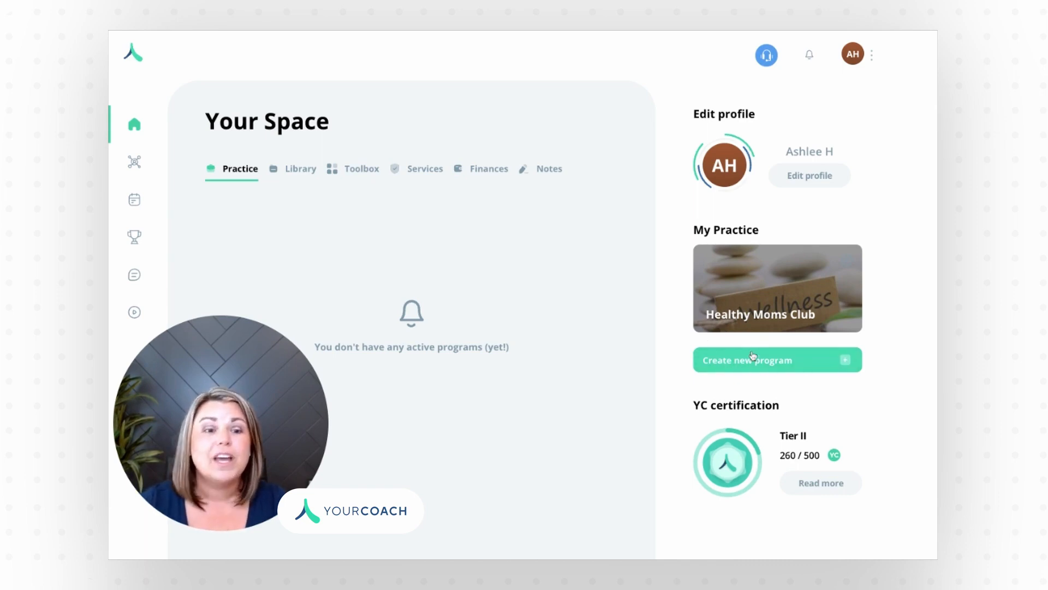
# Step: Open the Healthy Moms Club practice and start adding a new program
pyautogui.click(750, 305)
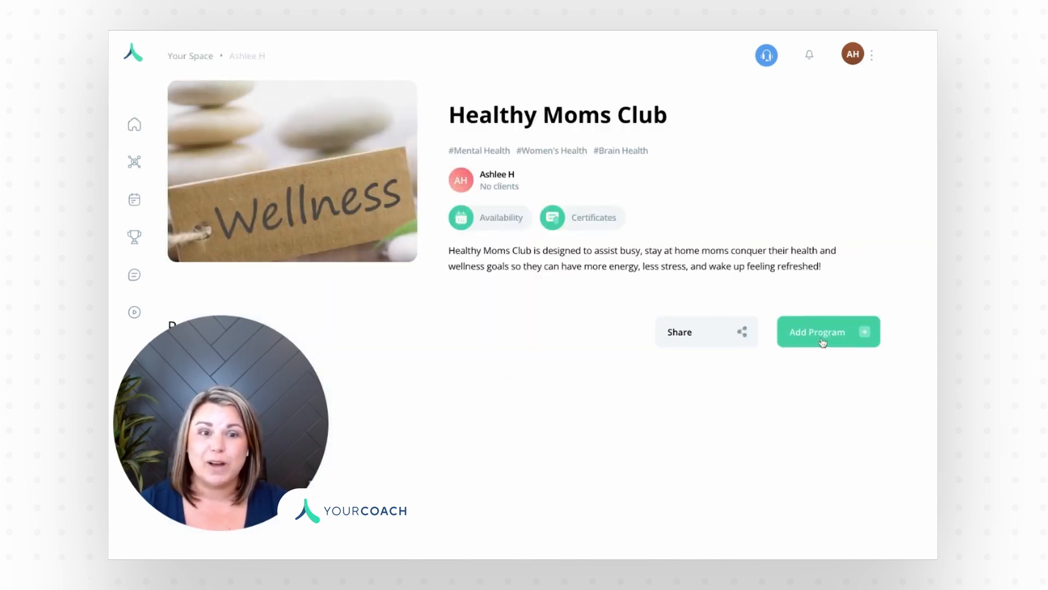
pyautogui.click(818, 338)
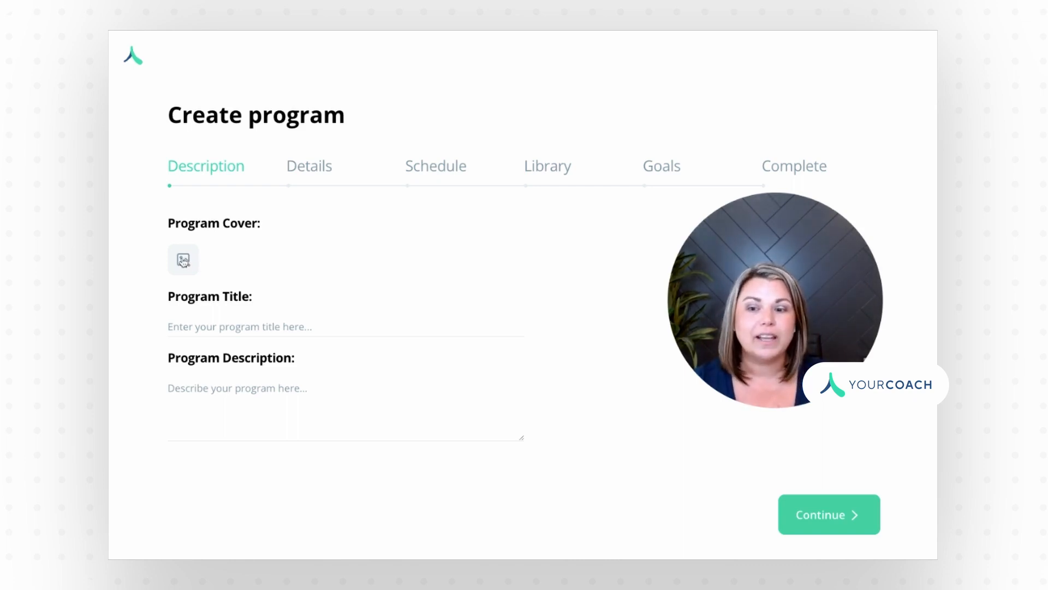
# Step: Choose Wellness.jpeg as the program cover image
pyautogui.click(186, 262)
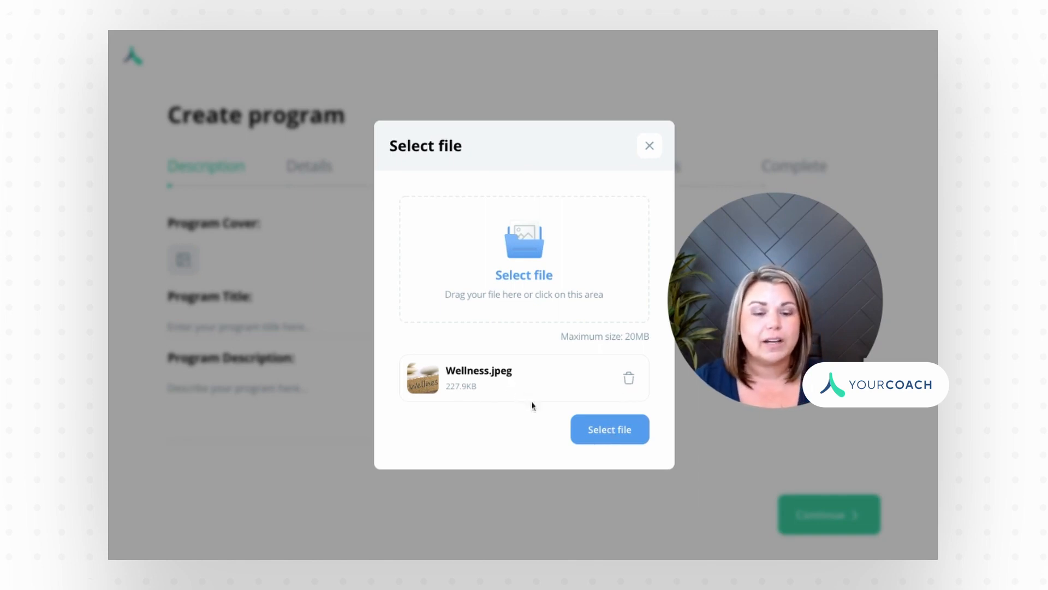
pyautogui.click(610, 431)
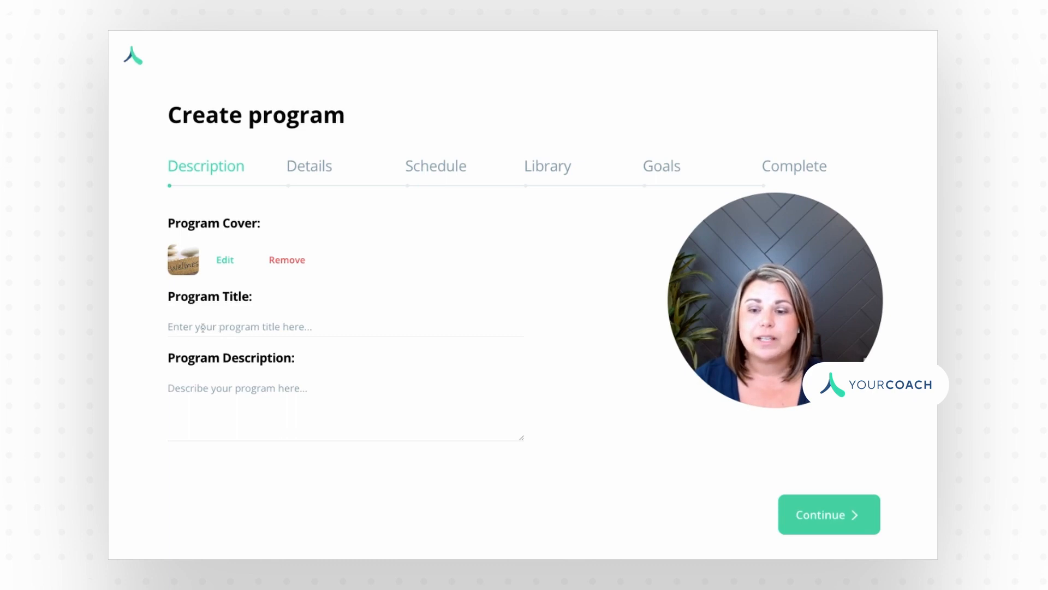
# Step: Title the program '3 Month Transformation Program' and paste in its description
pyautogui.click(326, 333)
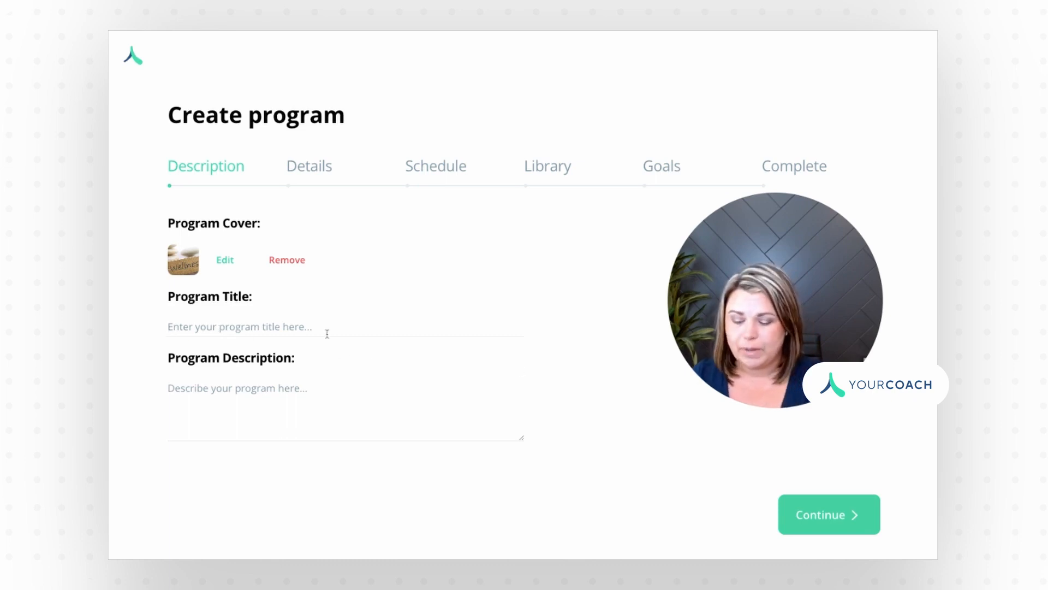
pyautogui.write('3 Month')
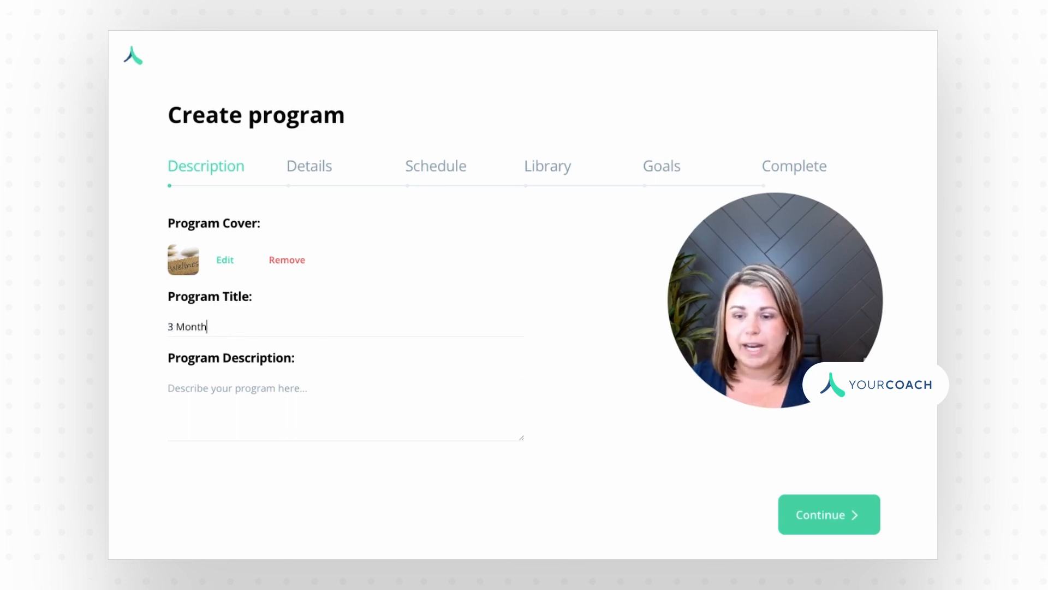
pyautogui.write(' Transformat')
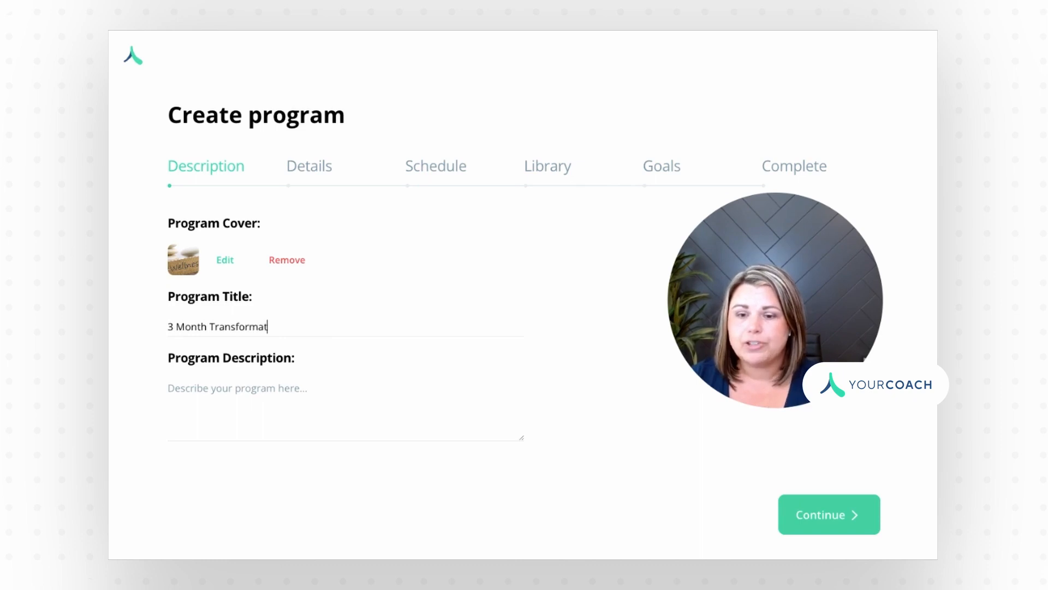
pyautogui.write('ion Pr')
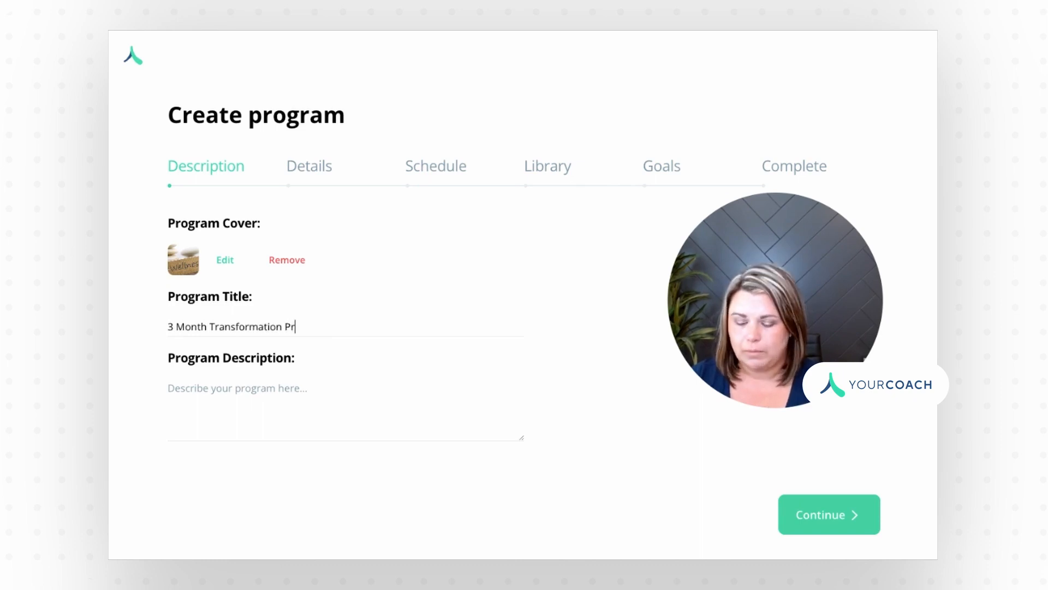
pyautogui.write('ogram')
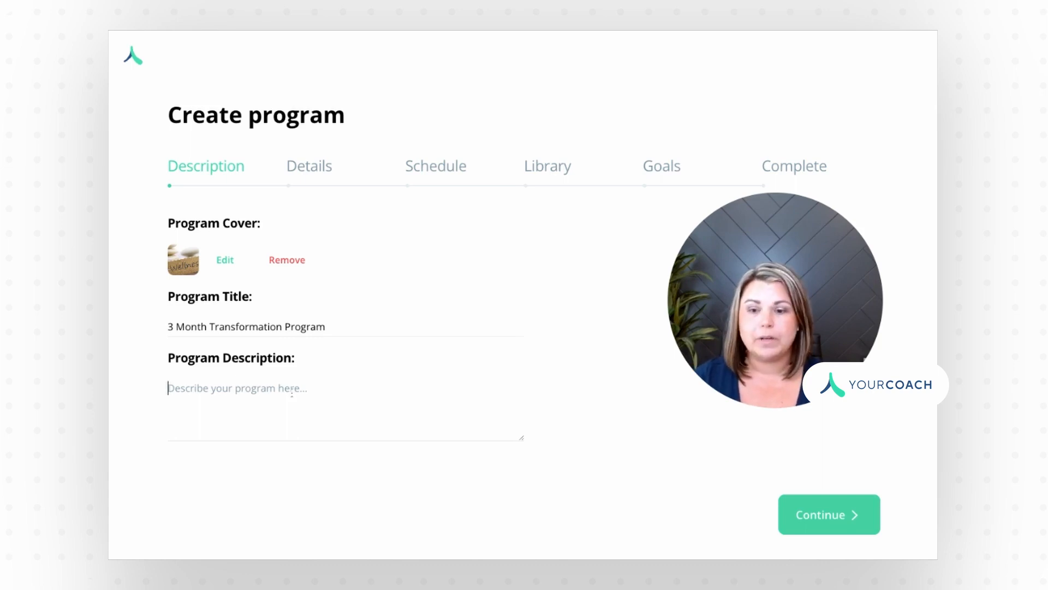
pyautogui.write('Transform your health and wellness by increasing your energy, sleeping better, and feeling your best!')
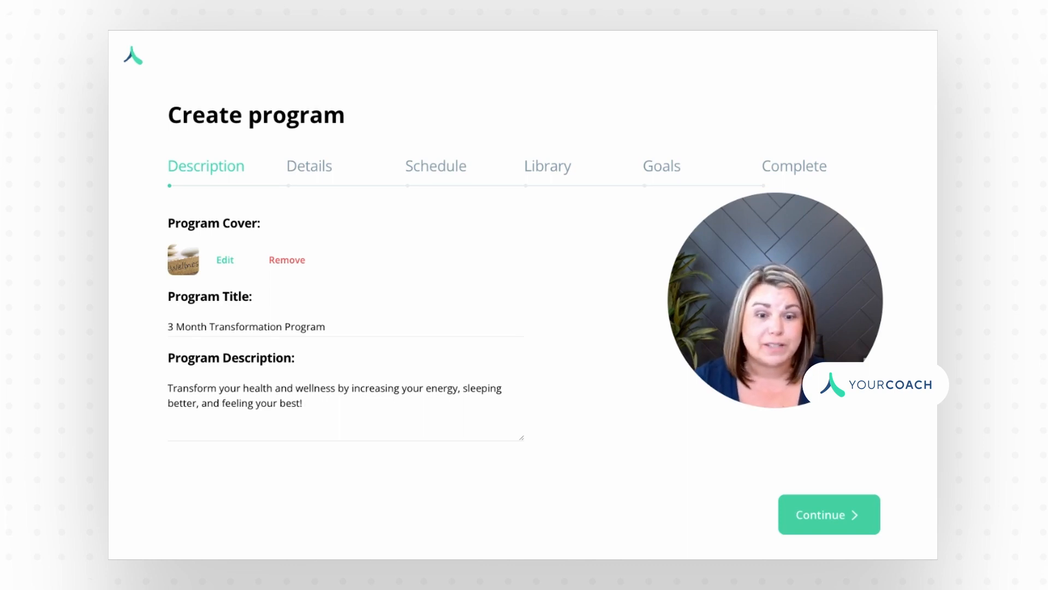
# Step: On the Details step, make it an Individual program lasting 3 Months
pyautogui.click(828, 510)
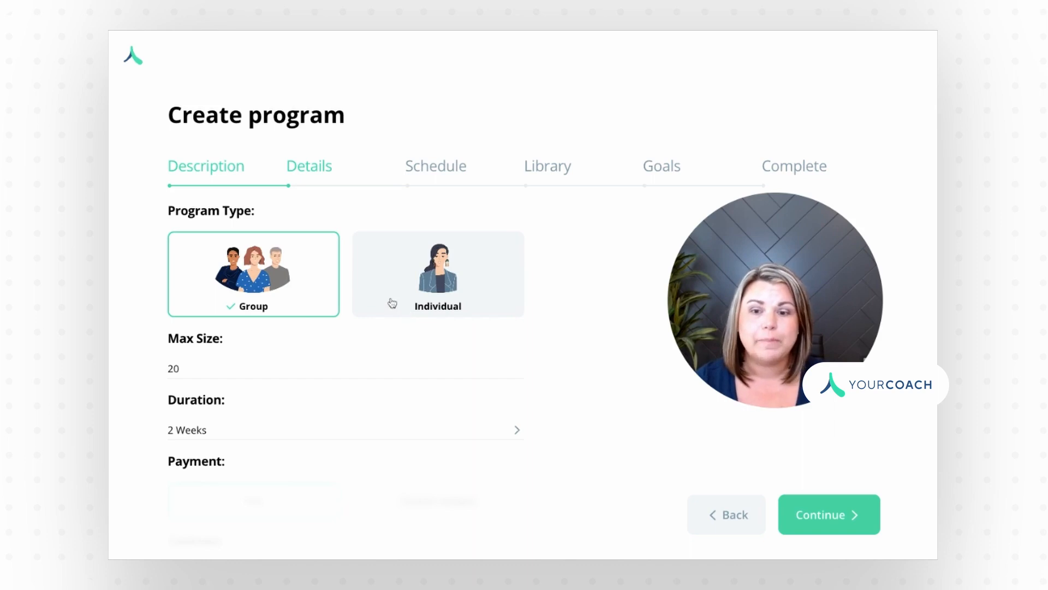
pyautogui.click(411, 296)
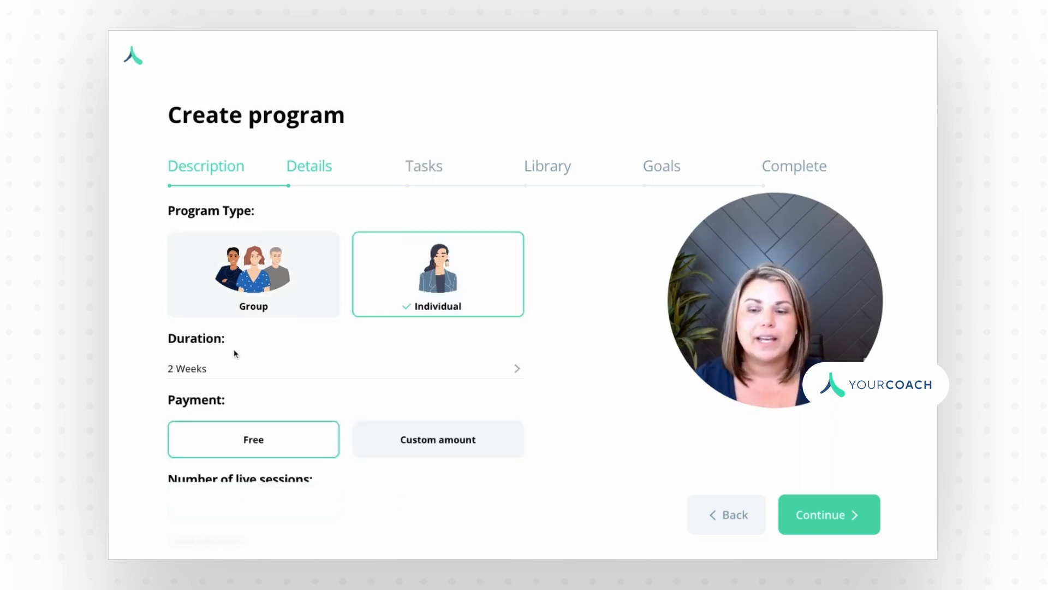
pyautogui.click(271, 370)
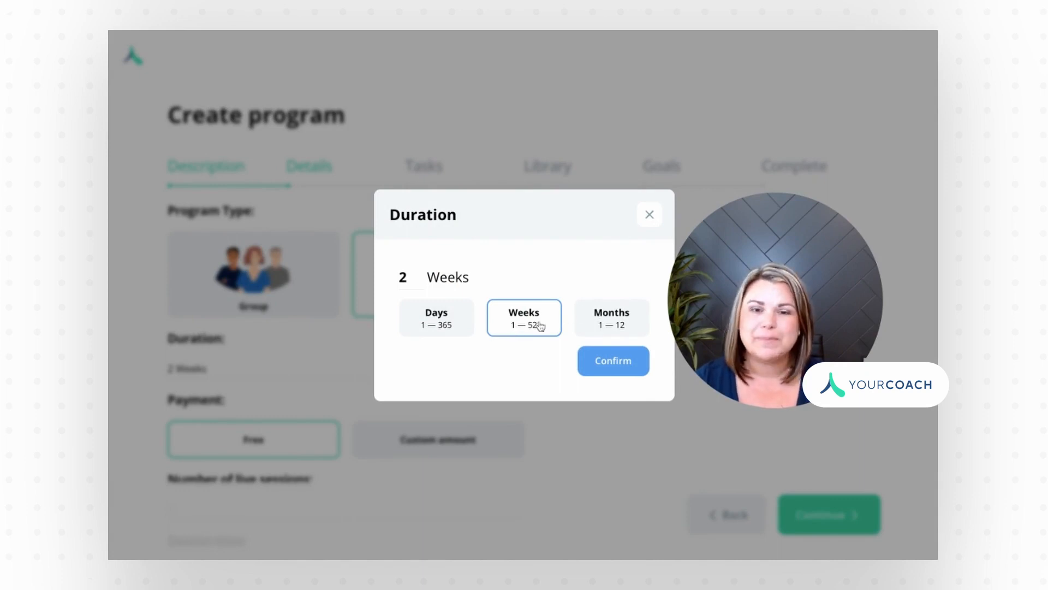
pyautogui.click(610, 321)
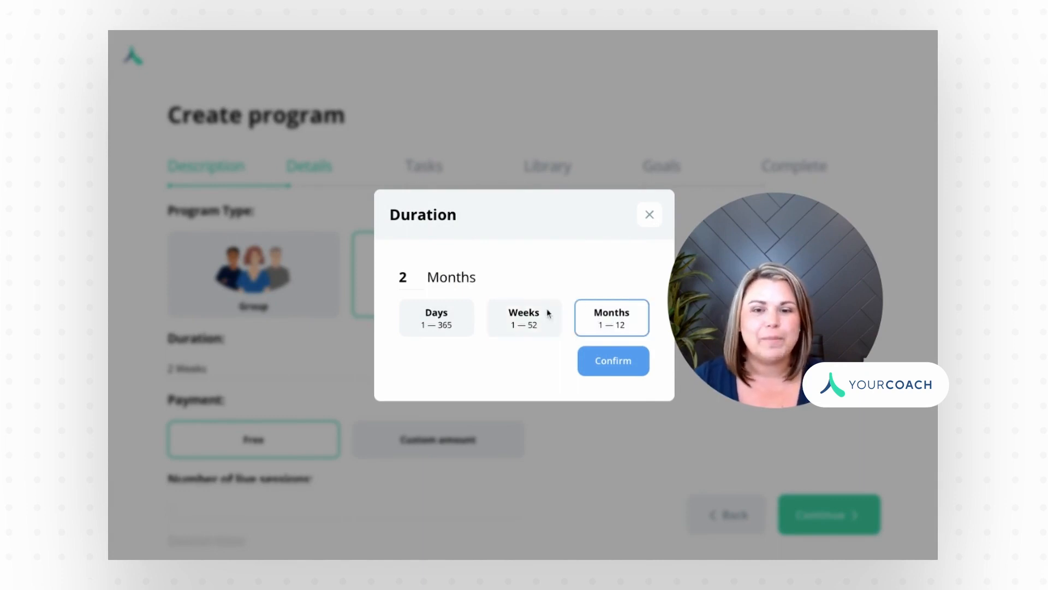
pyautogui.click(420, 279)
pyautogui.press('BackSpace')
pyautogui.write('3')
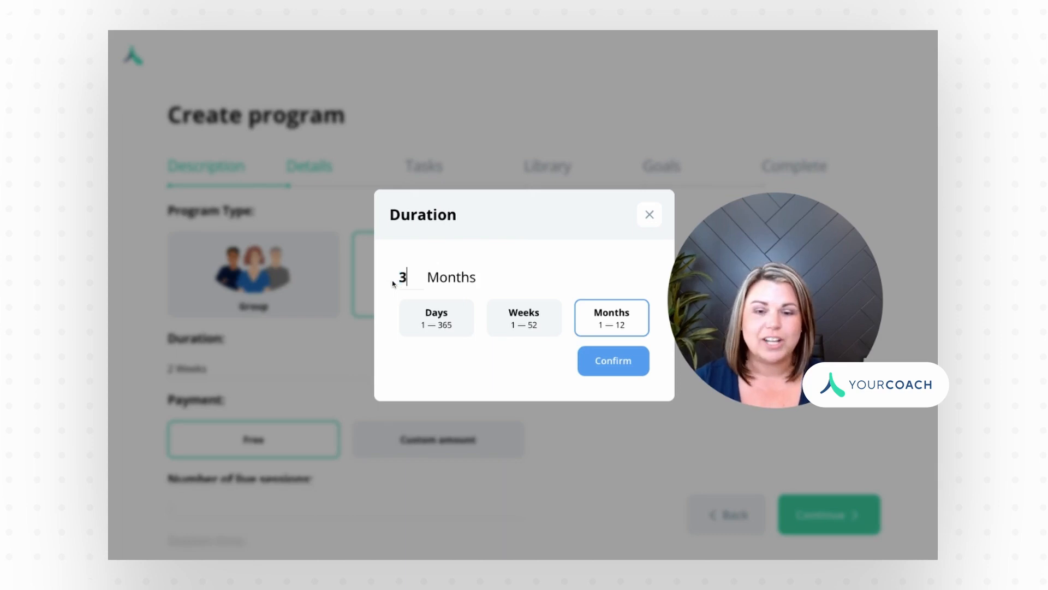
pyautogui.click(598, 363)
# Step: Set a custom program price of $450
pyautogui.scroll(-3, 500, 354)
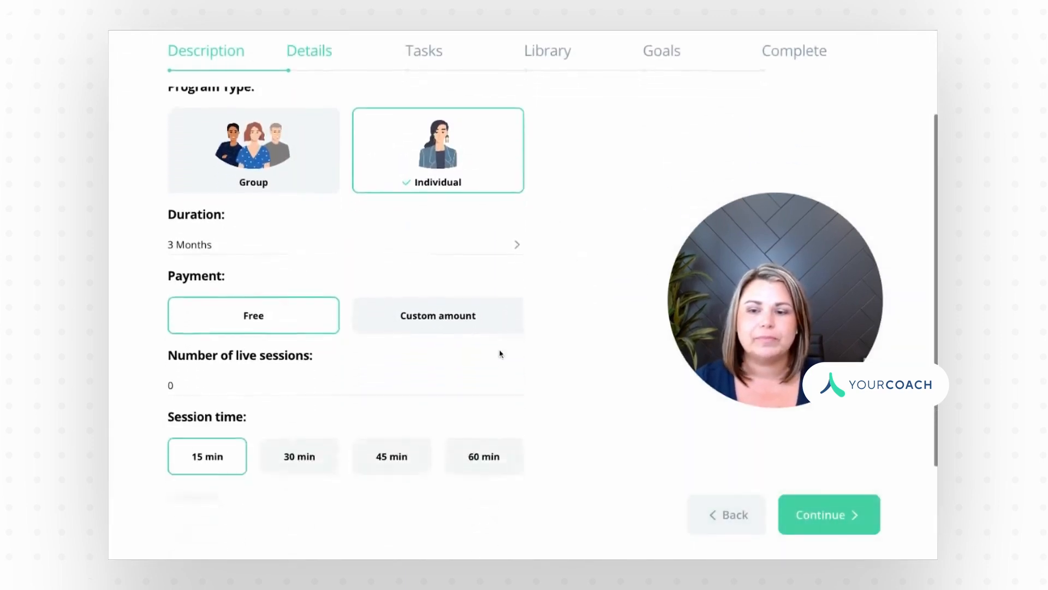
pyautogui.scroll(-1, 500, 354)
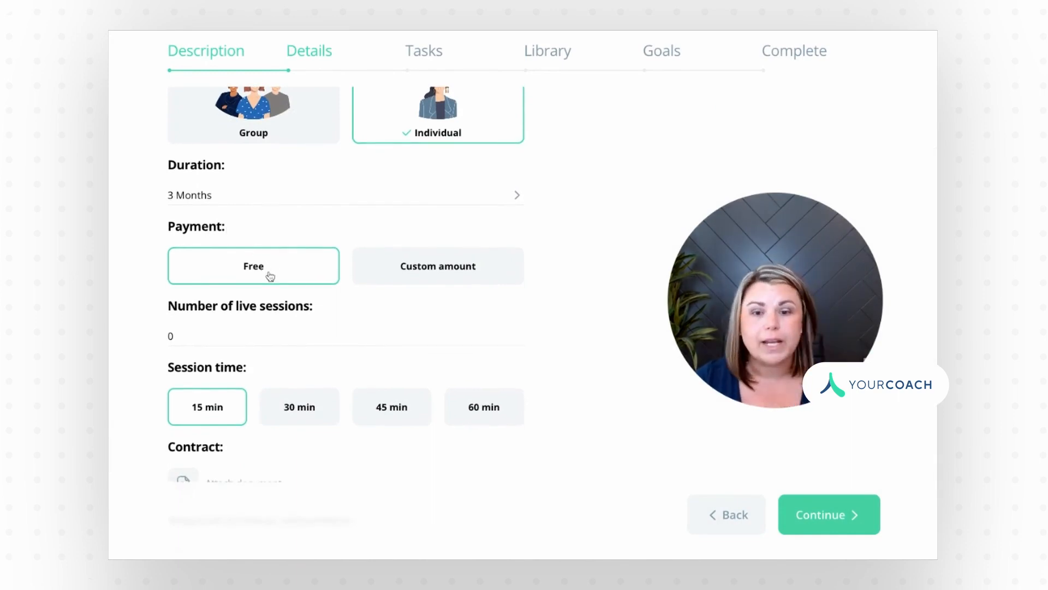
pyautogui.click(457, 271)
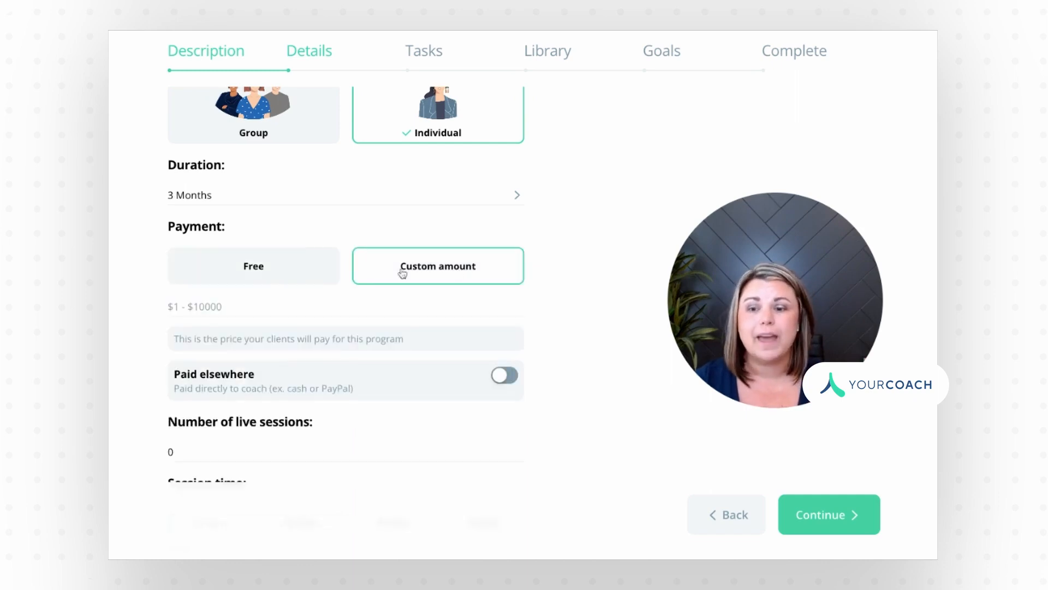
pyautogui.click(256, 309)
pyautogui.write('450')
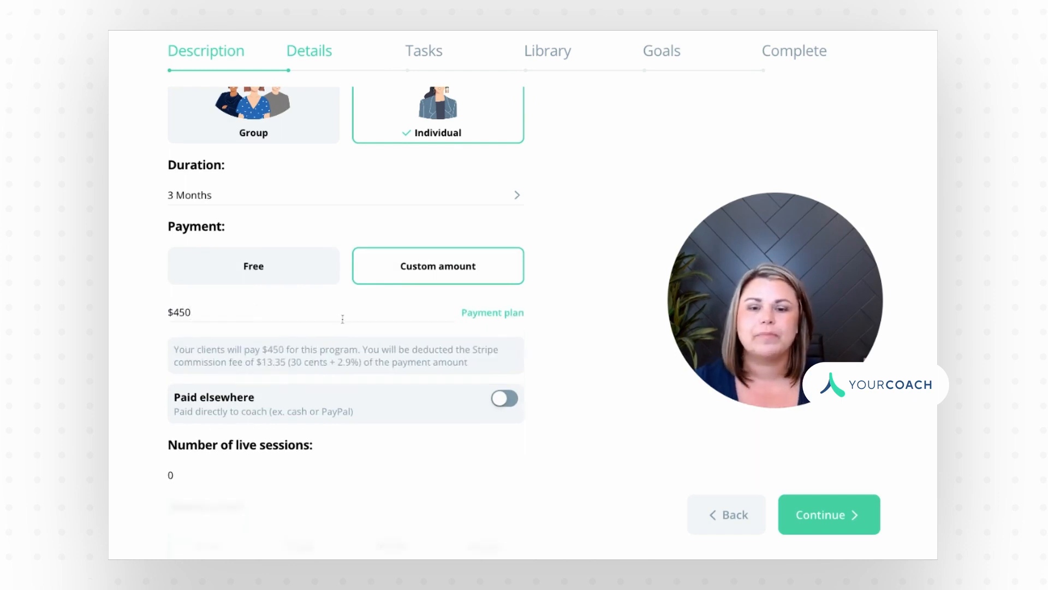
pyautogui.click(484, 314)
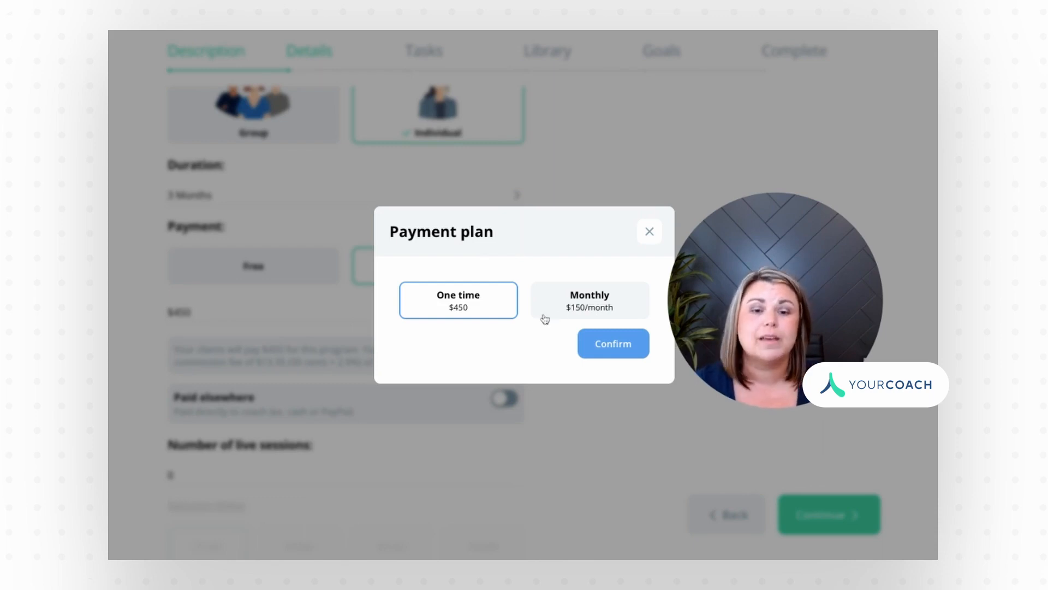
# Step: Choose the Monthly payment plan at $150/month
pyautogui.click(583, 303)
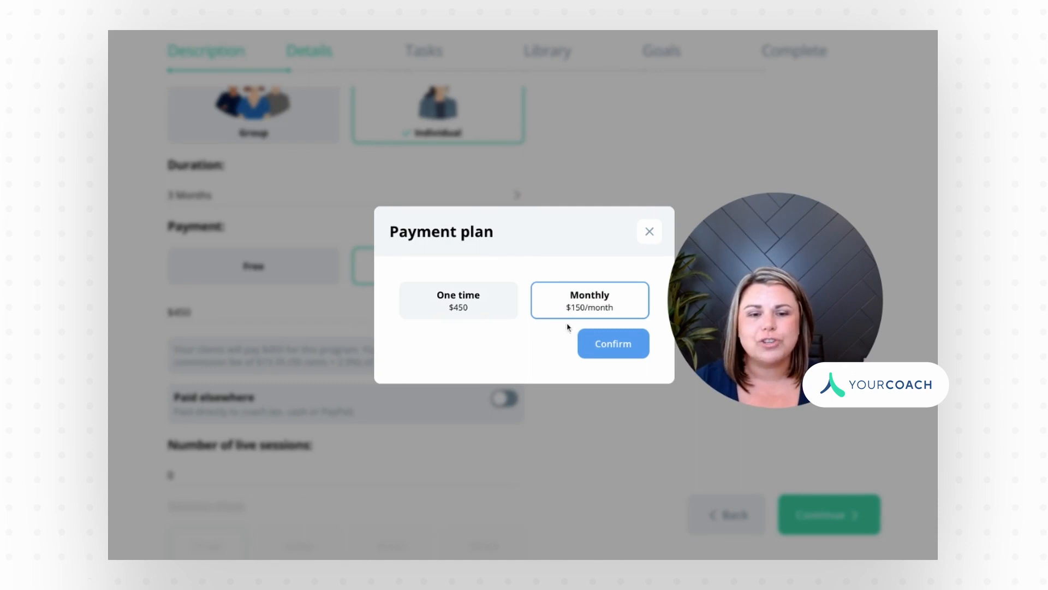
pyautogui.click(602, 345)
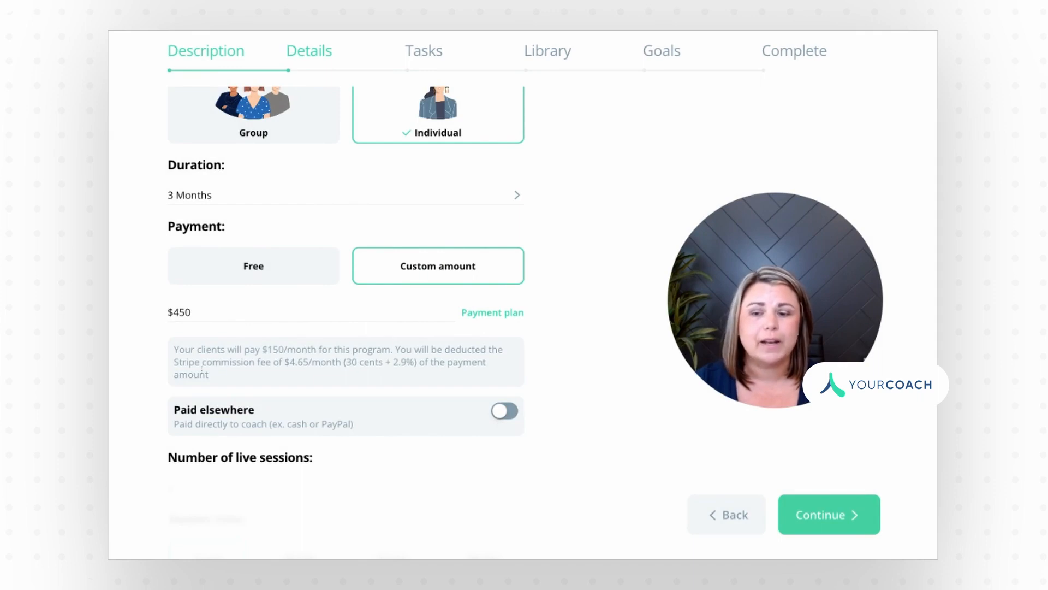
pyautogui.scroll(-1, 228, 375)
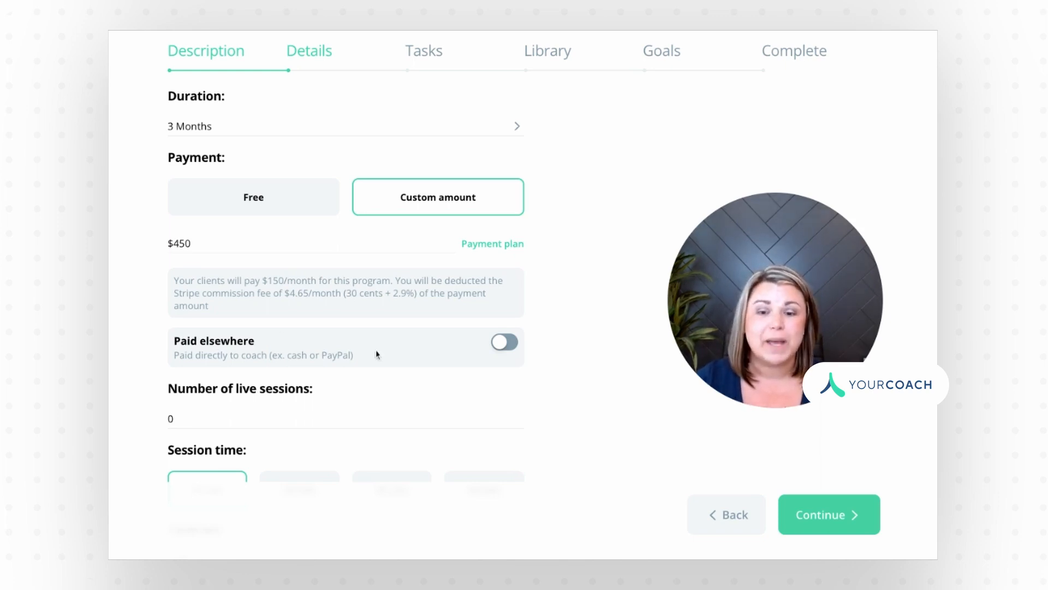
# Step: Mark payment as paid elsewhere and set 6 live sessions of 30 minutes each
pyautogui.click(508, 346)
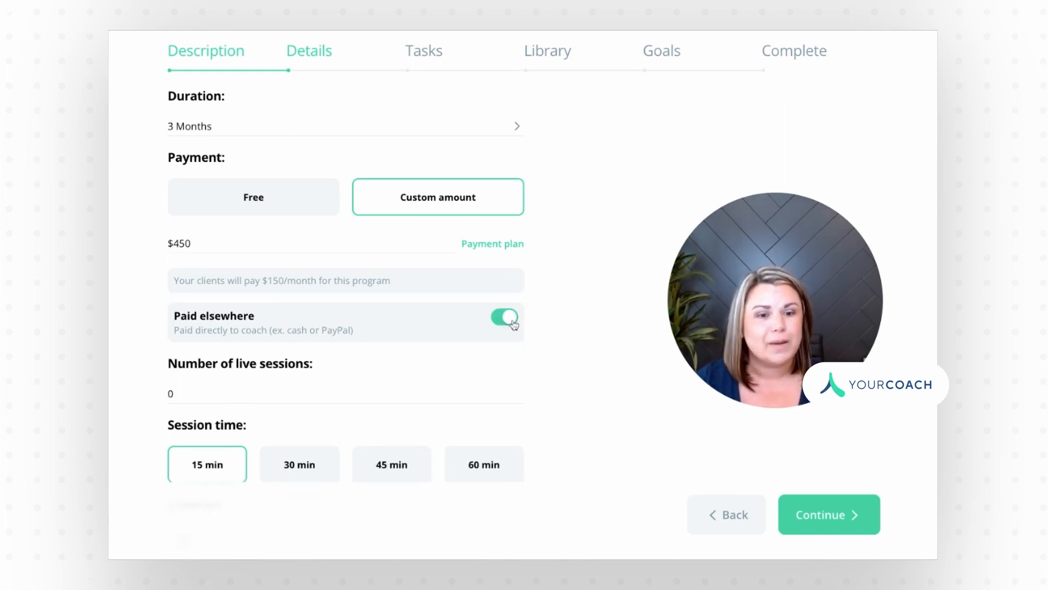
pyautogui.scroll(-3, 473, 353)
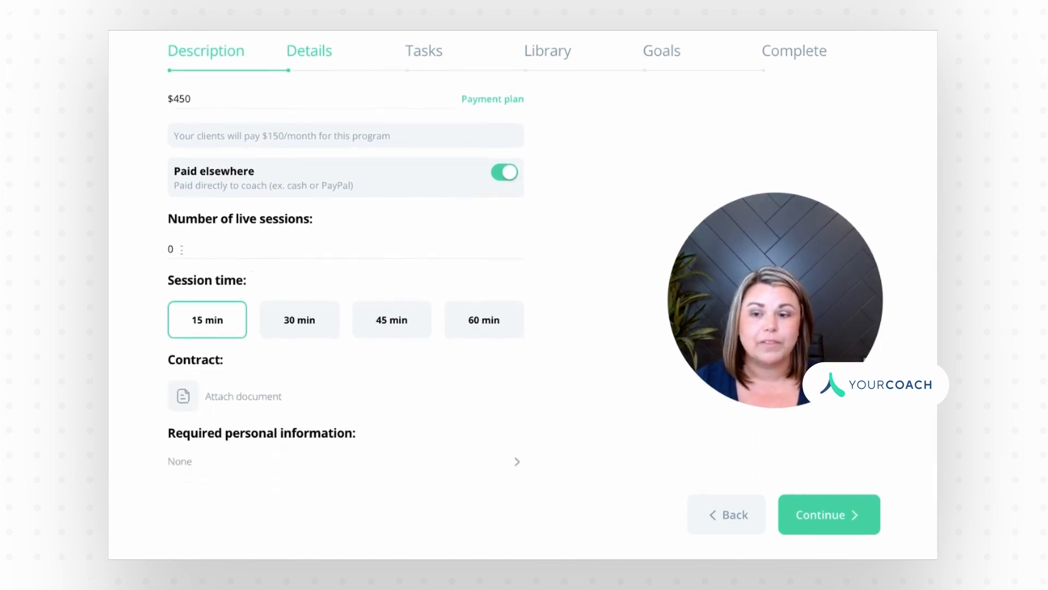
pyautogui.doubleClick(170, 249)
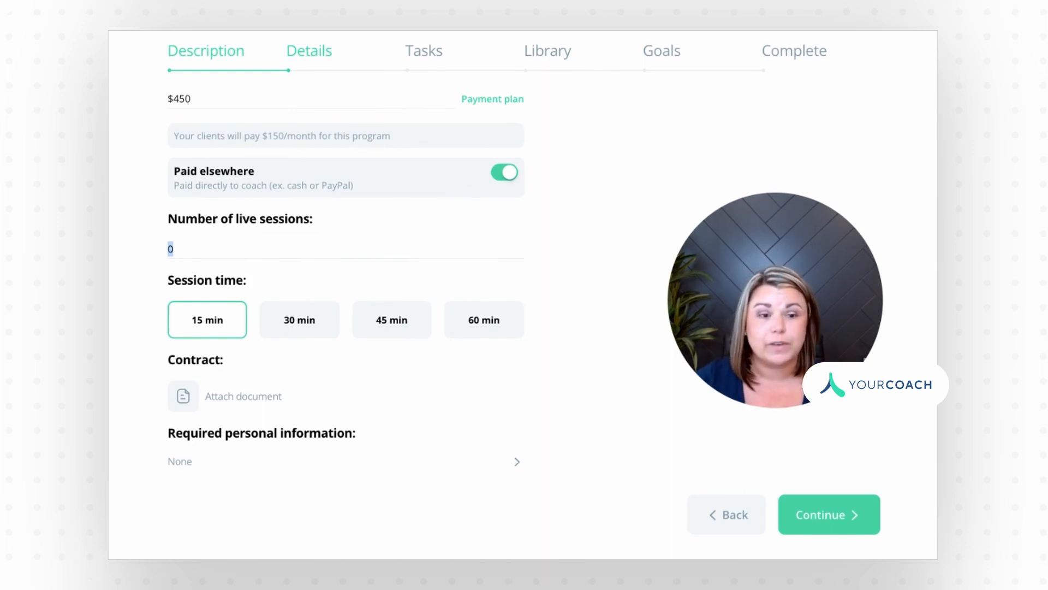
pyautogui.write('6')
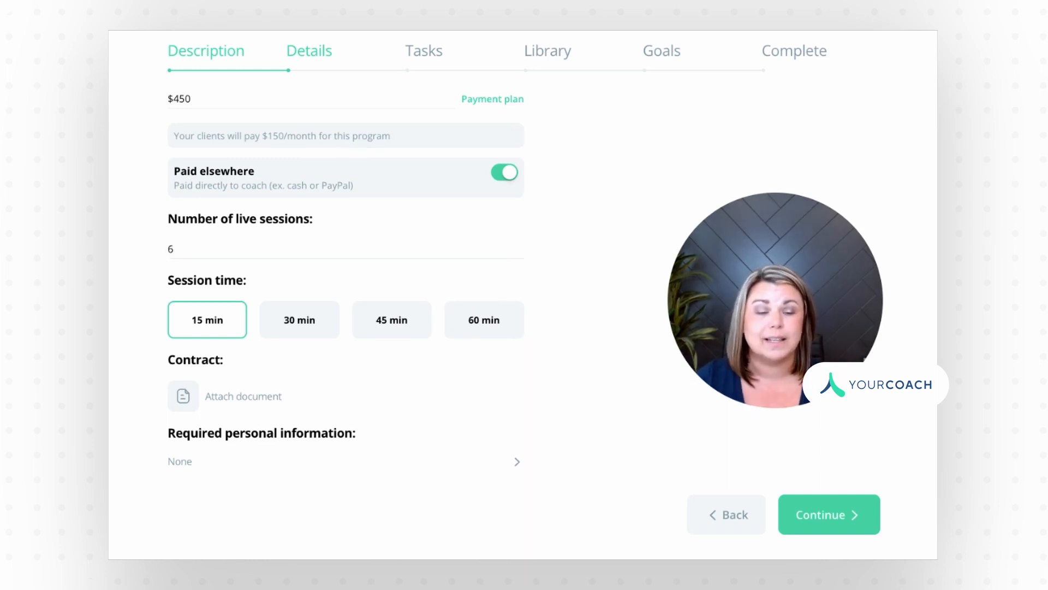
pyautogui.click(297, 324)
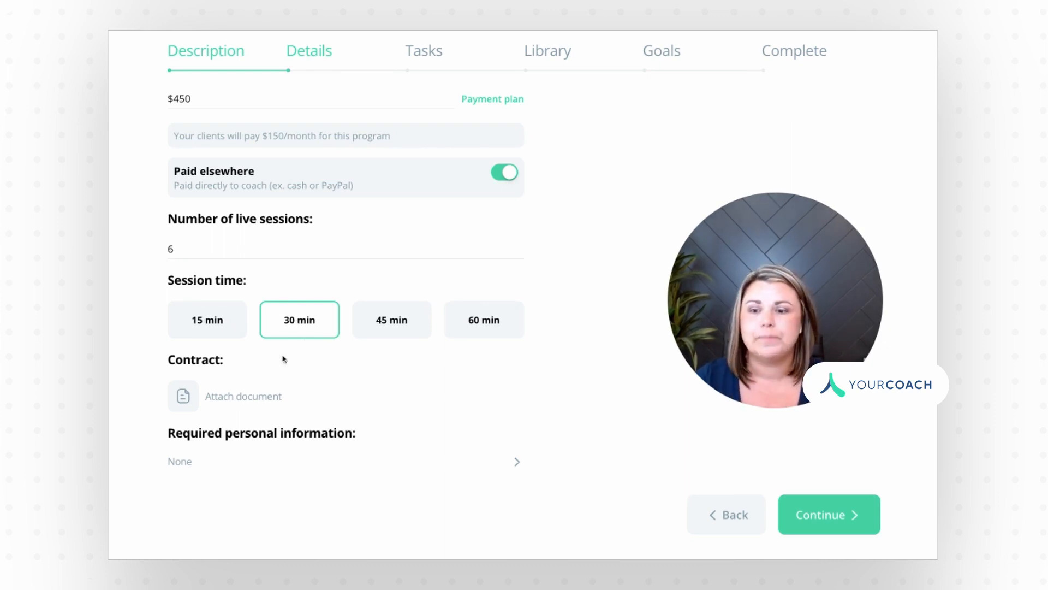
# Step: Attach Test contract.pdf from storage as the program contract
pyautogui.click(224, 400)
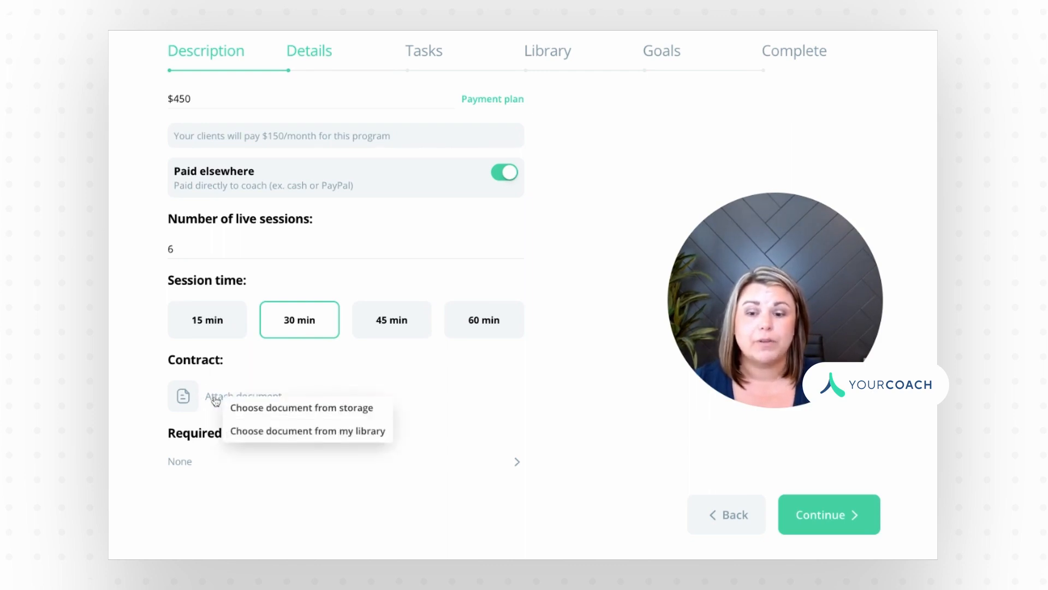
pyautogui.click(284, 413)
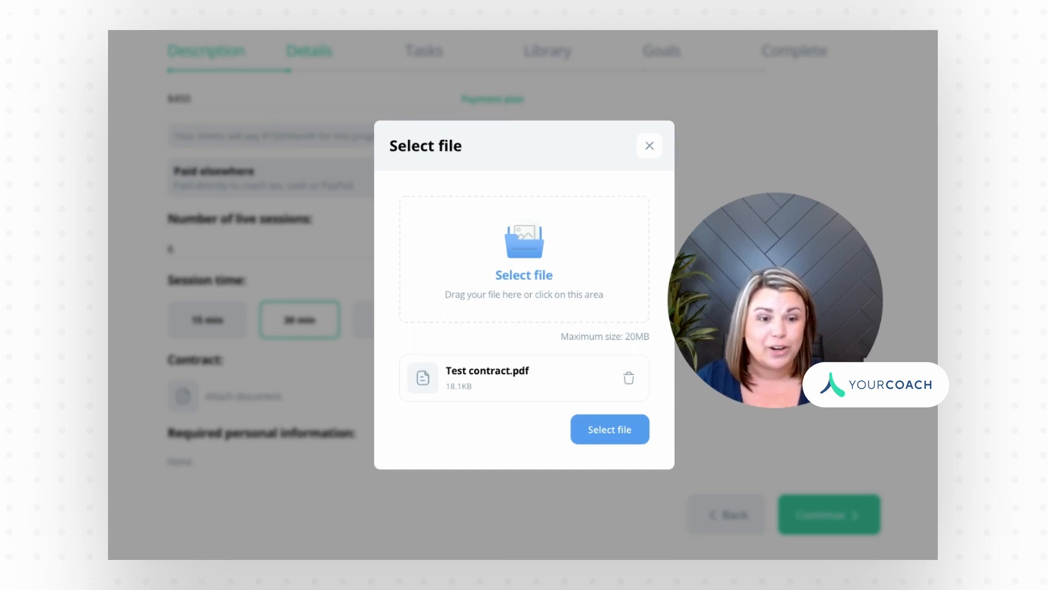
pyautogui.click(610, 430)
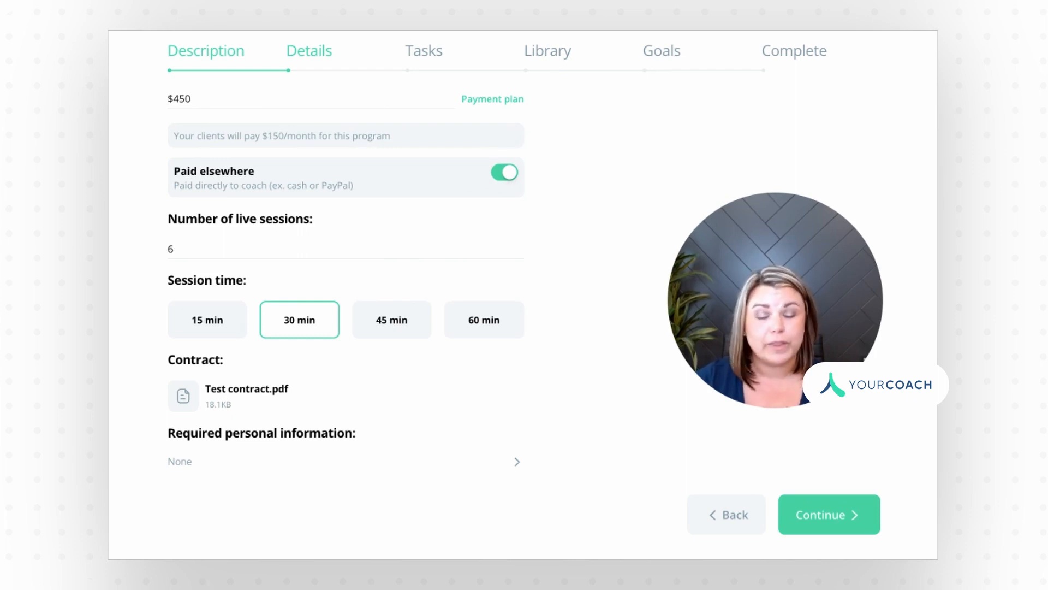
# Step: Require clients' first name, last name and email as personal information
pyautogui.click(516, 462)
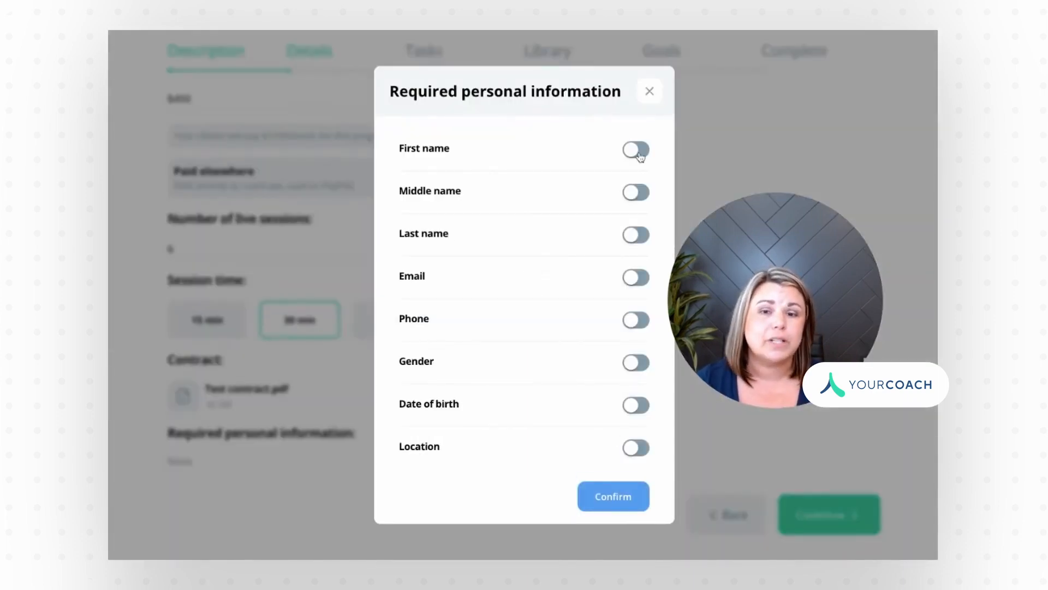
pyautogui.click(640, 155)
pyautogui.click(645, 245)
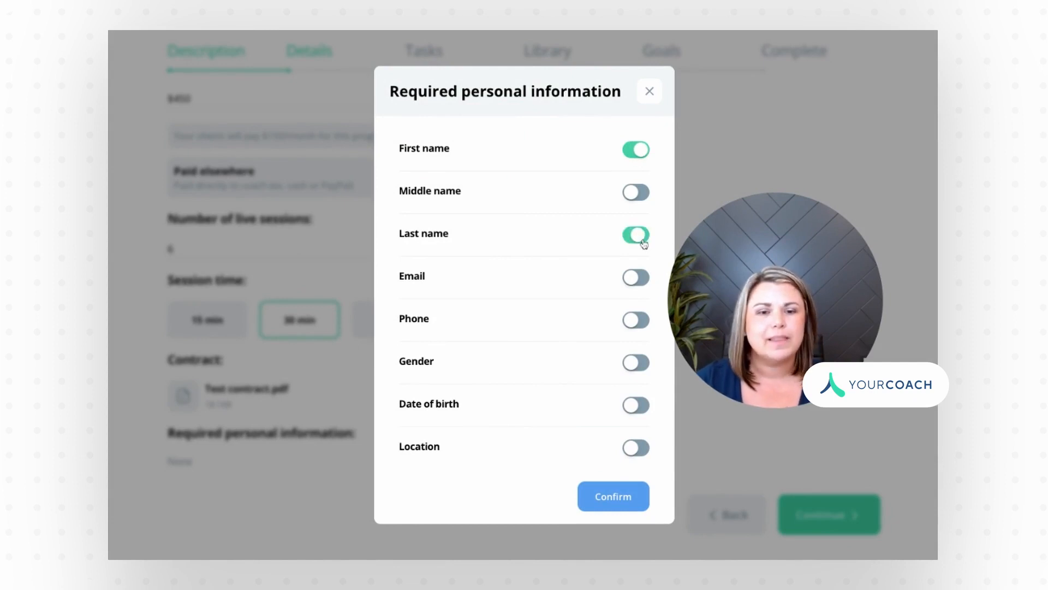
pyautogui.click(647, 287)
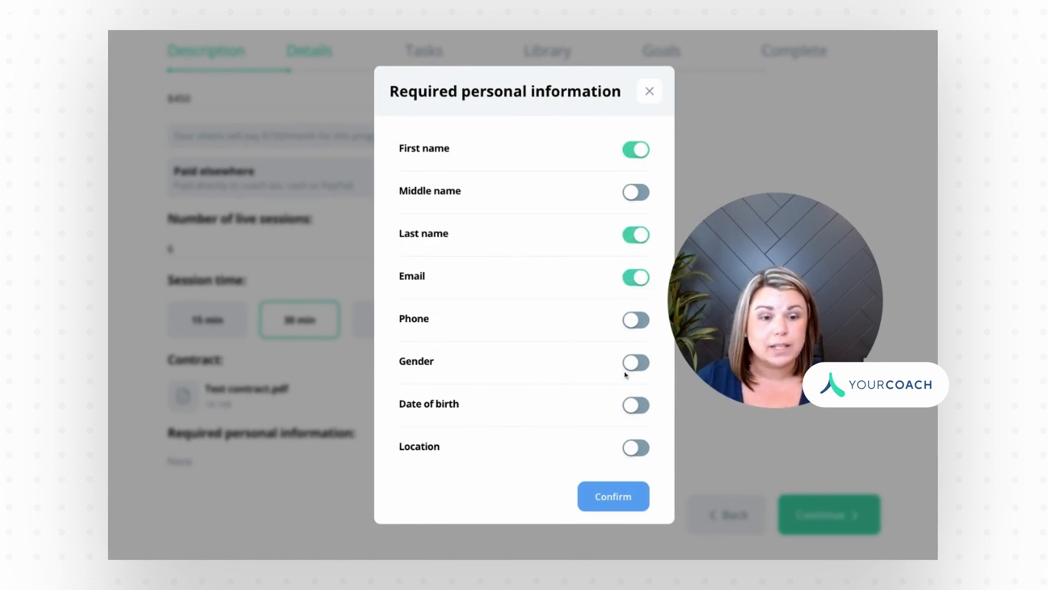
pyautogui.click(609, 498)
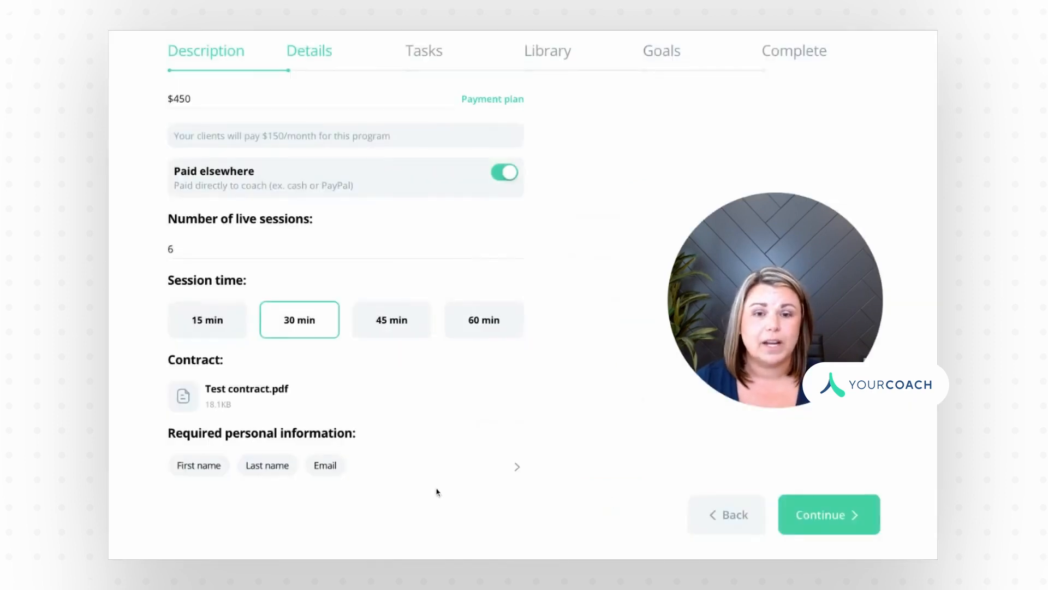
# Step: Add a daily 'Journal' task starting on Day 7 at 6:00 AM
pyautogui.click(829, 514)
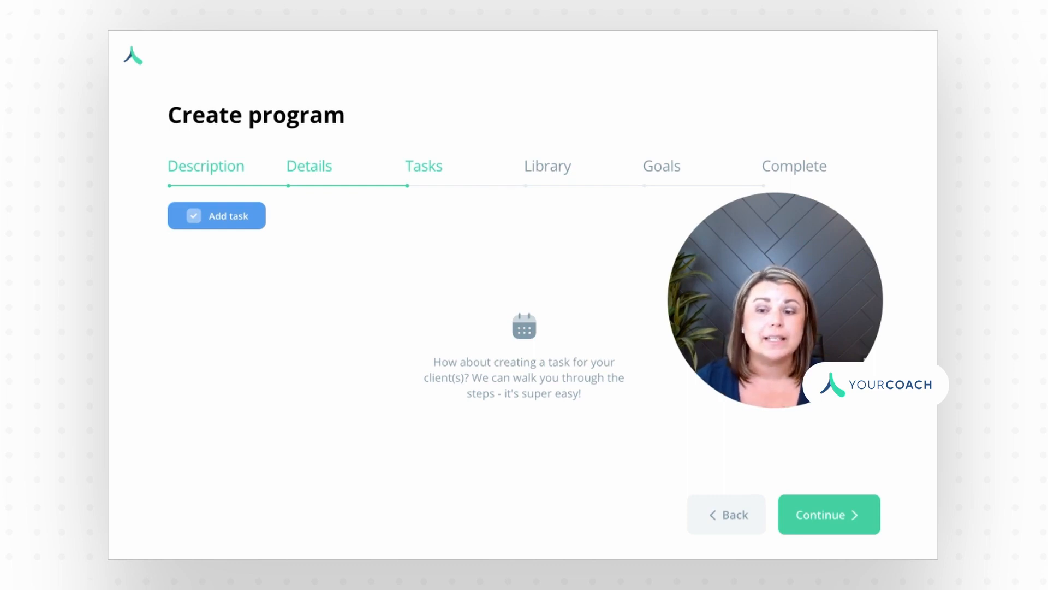
pyautogui.click(217, 215)
pyautogui.click(347, 207)
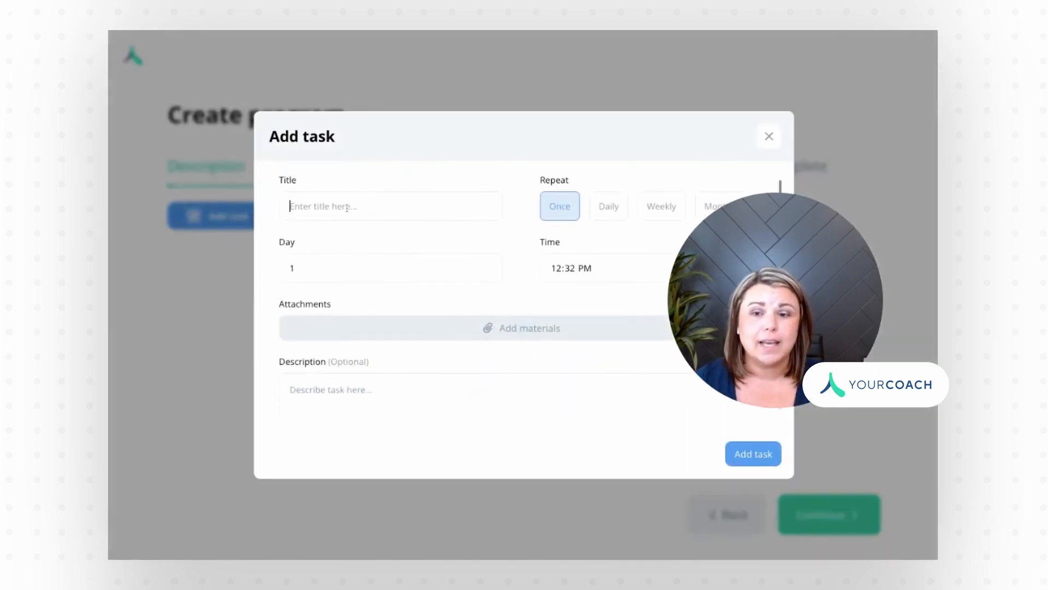
pyautogui.write('Journal')
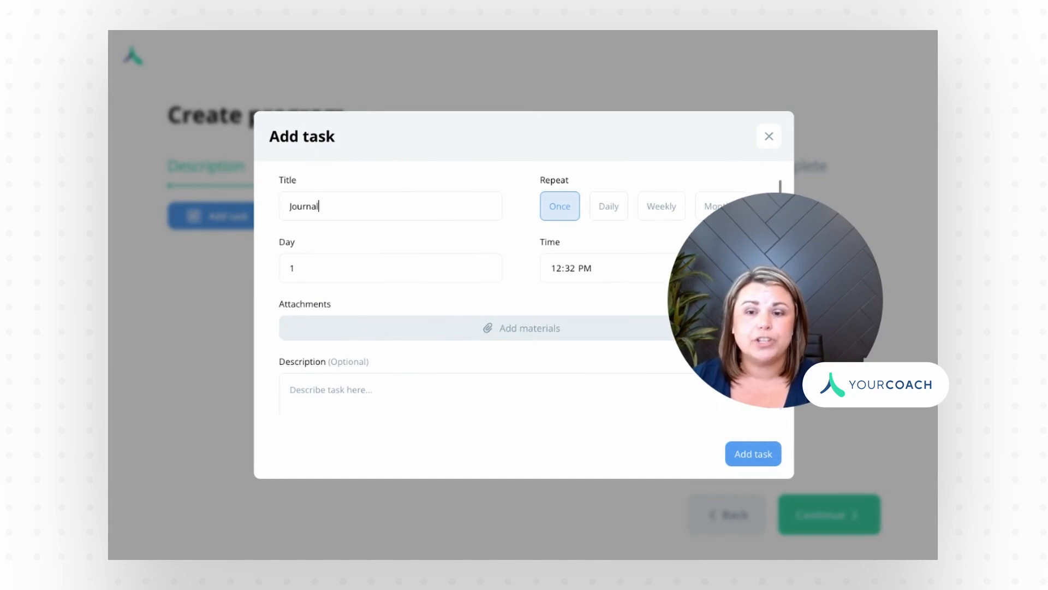
pyautogui.click(609, 212)
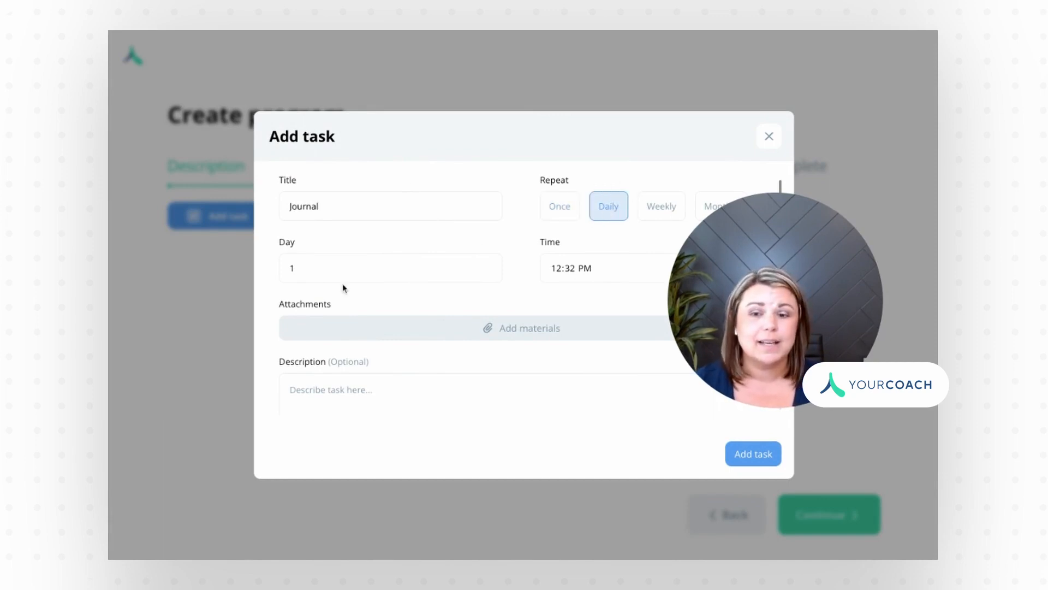
pyautogui.click(314, 273)
pyautogui.press('BackSpace')
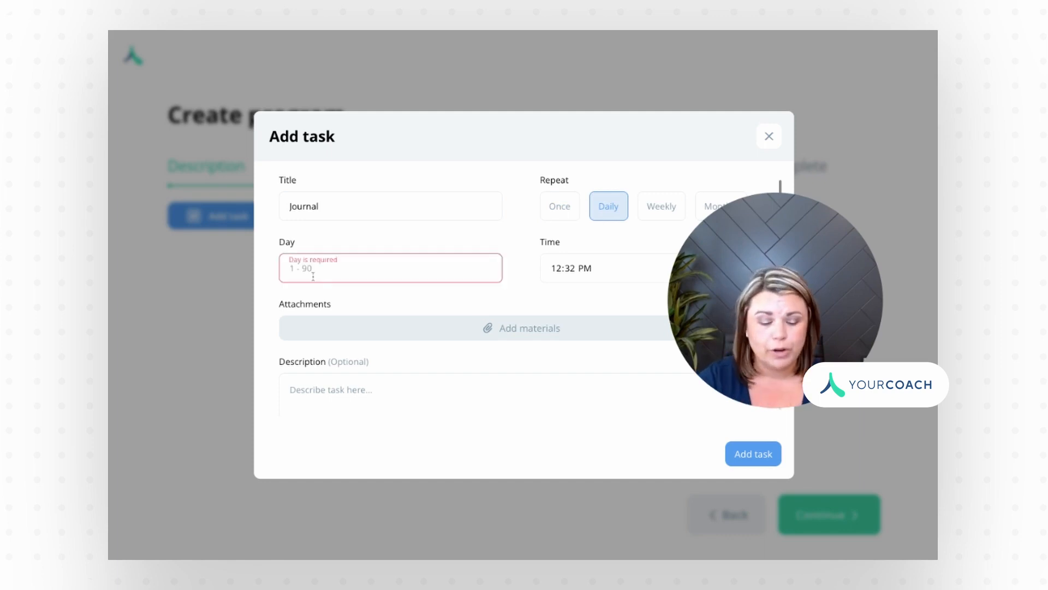
pyautogui.write('7')
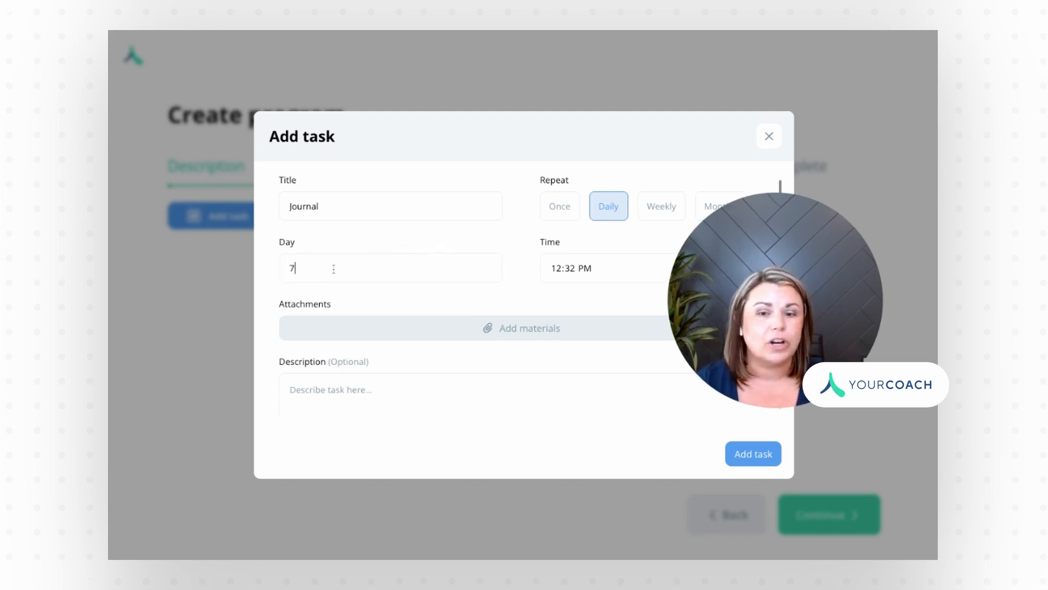
pyautogui.click(560, 271)
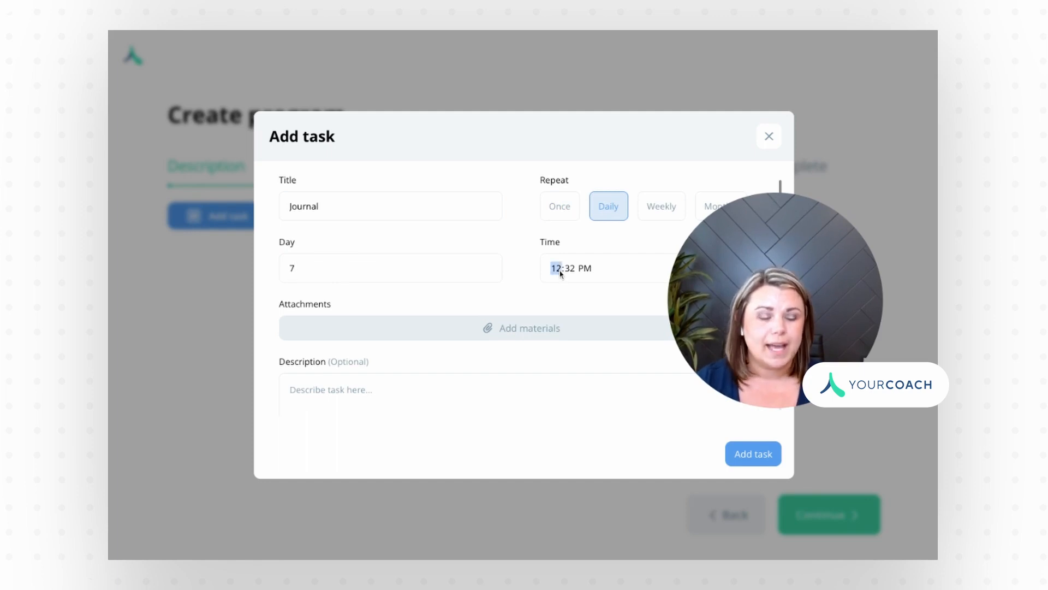
pyautogui.write('6')
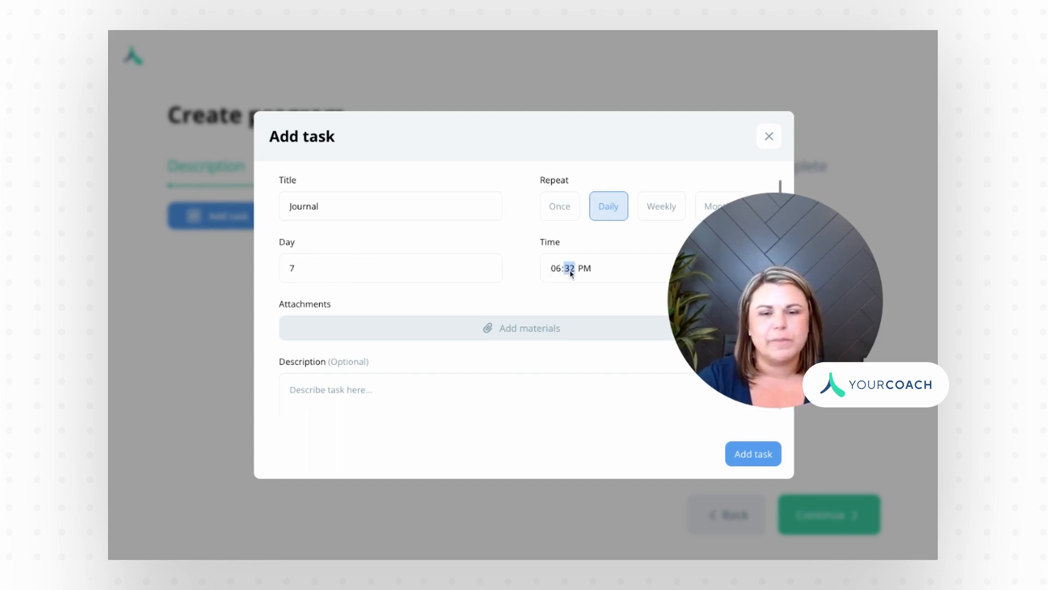
pyautogui.write('00a')
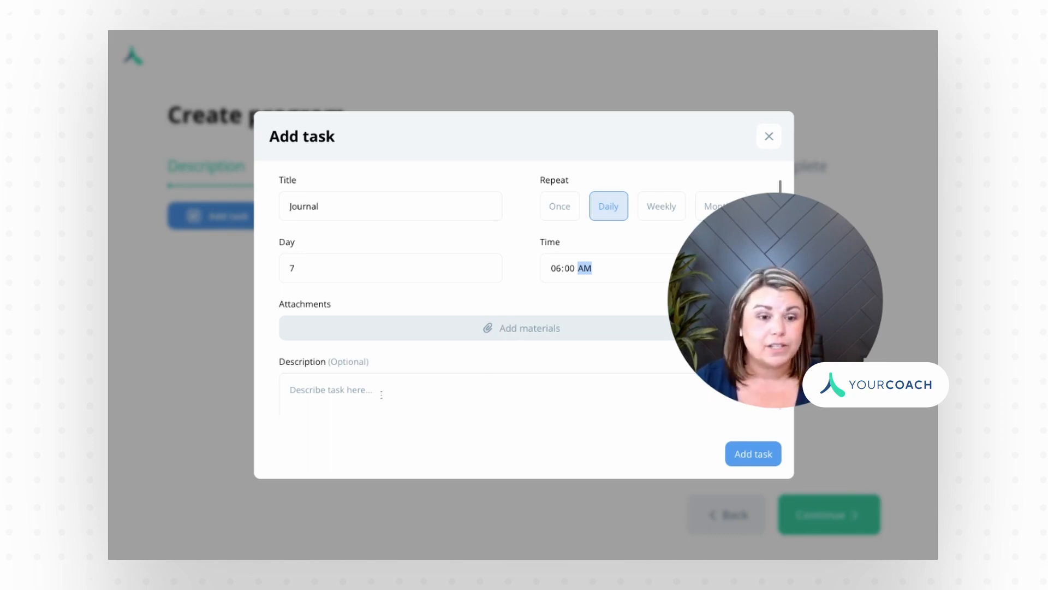
pyautogui.click(745, 456)
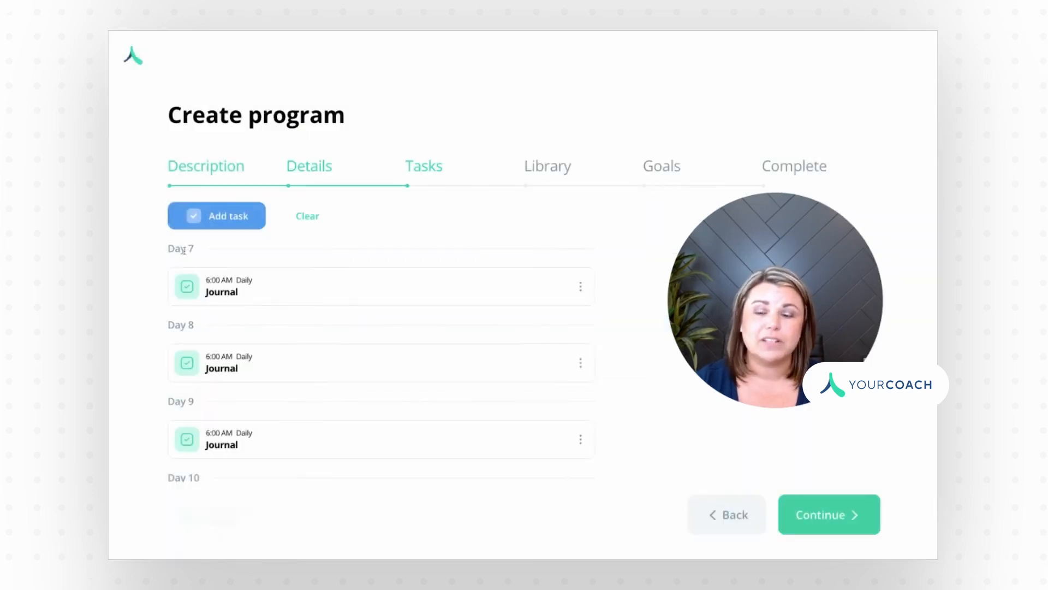
# Step: Look over the Day 7 Journal task's options, then continue to the Library step
pyautogui.scroll(-10, 269, 339)
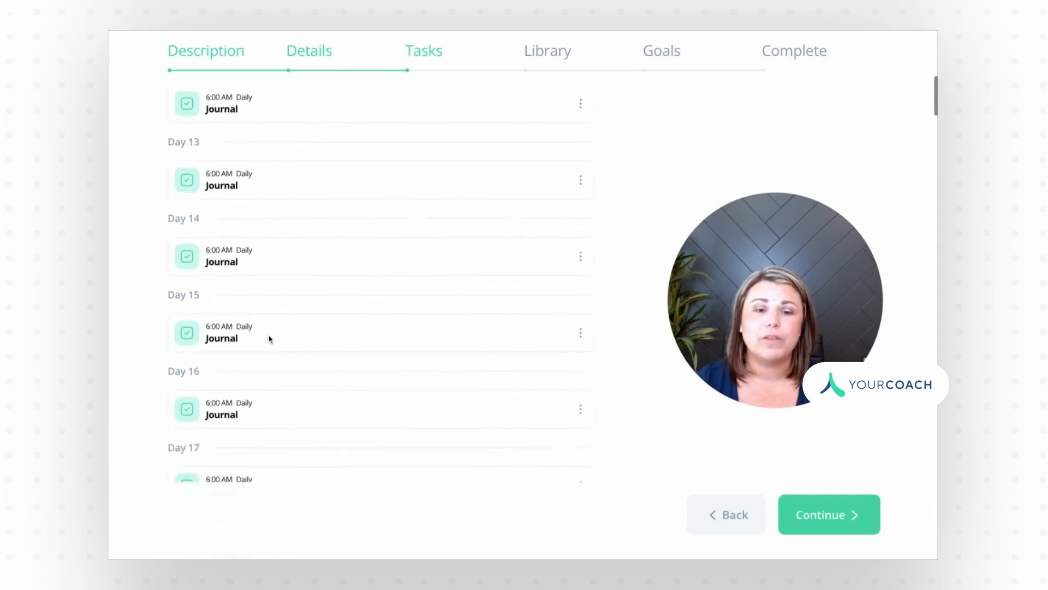
pyautogui.scroll(7, 269, 339)
pyautogui.scroll(3, 593, 212)
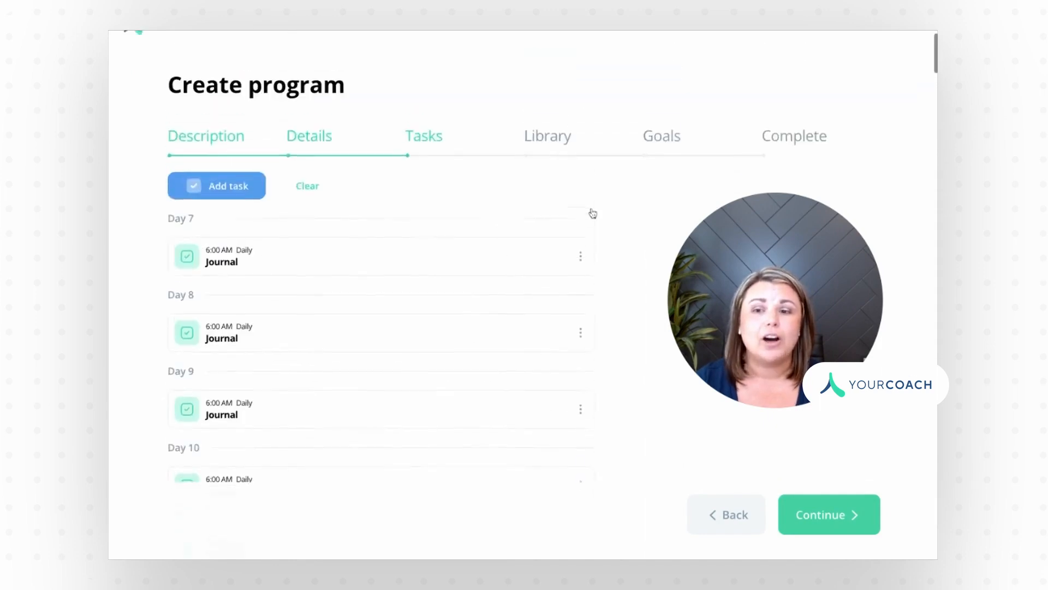
pyautogui.scroll(1, 592, 213)
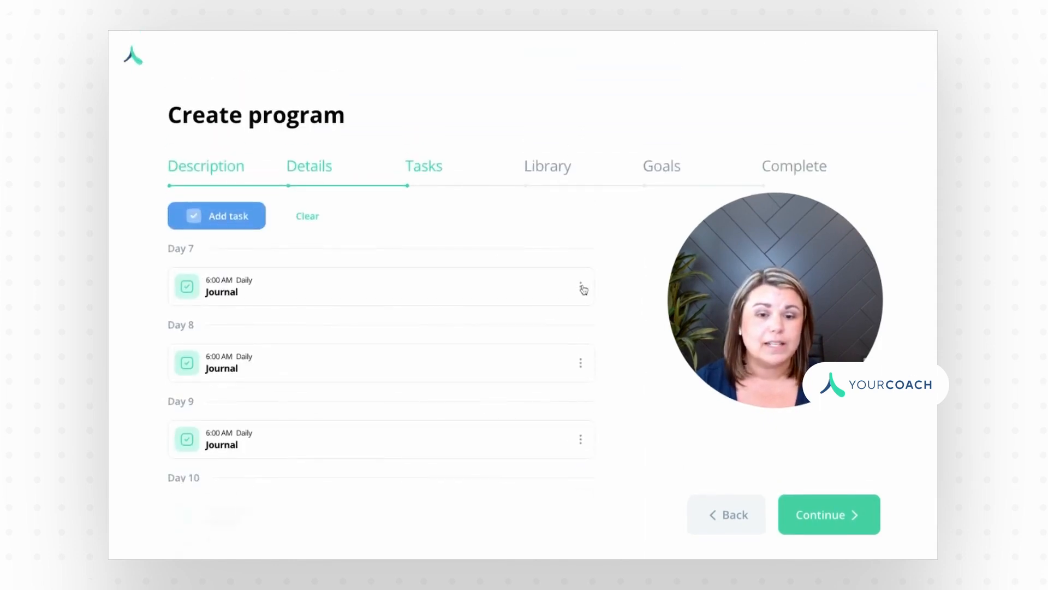
pyautogui.click(581, 286)
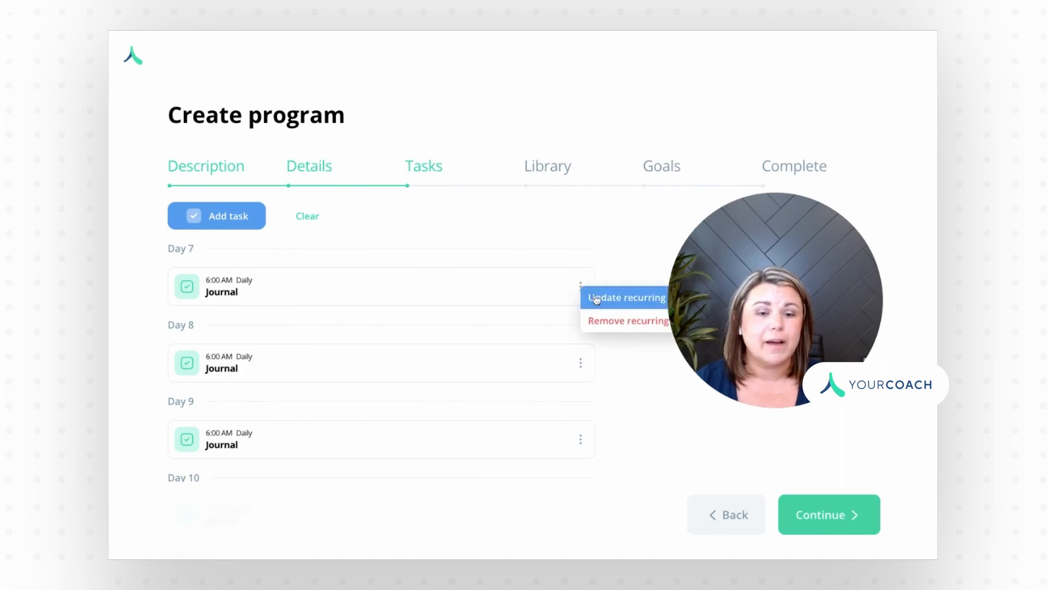
pyautogui.click(546, 240)
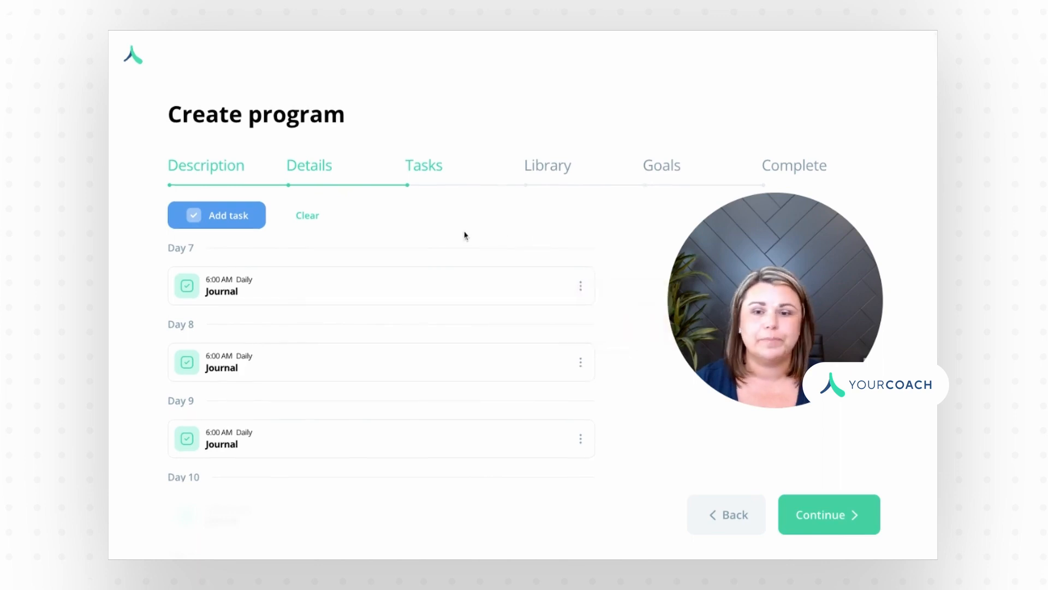
pyautogui.click(817, 516)
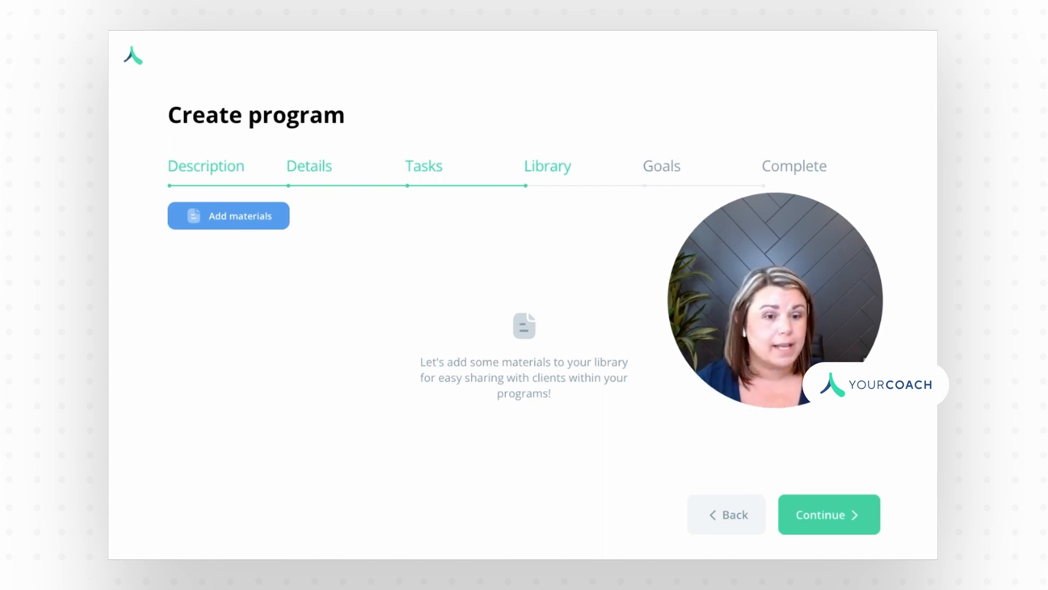
# Step: Attach Congrats.png to the program Library and bring up its material options
pyautogui.click(257, 224)
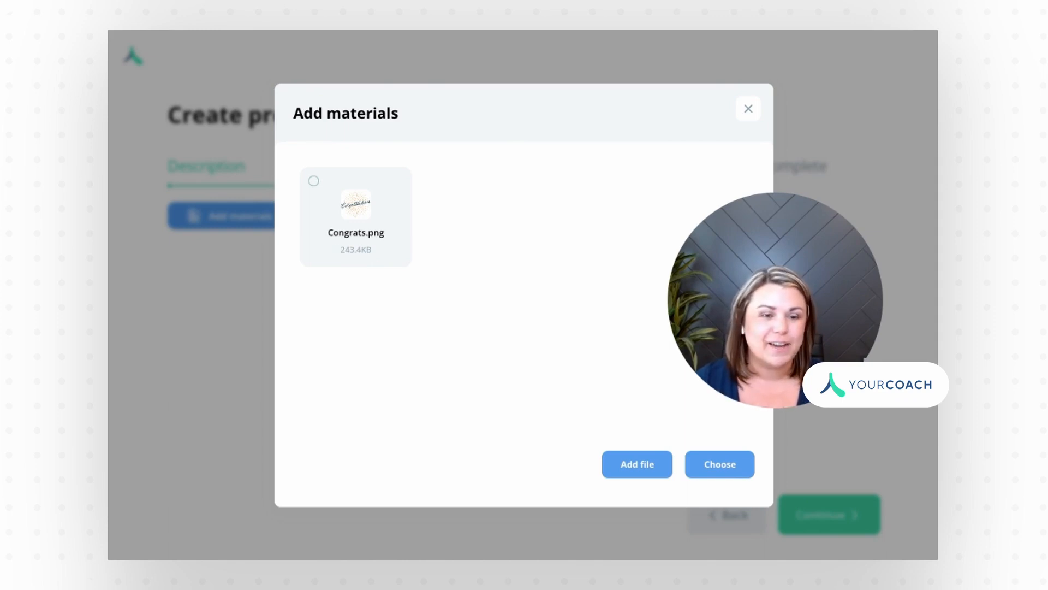
pyautogui.click(350, 235)
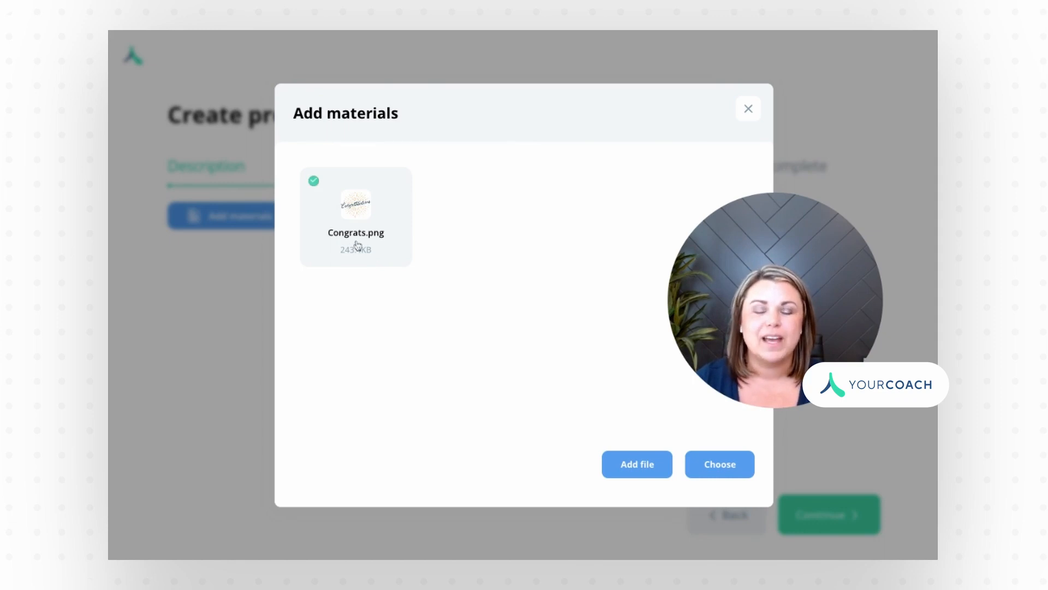
pyautogui.click(711, 464)
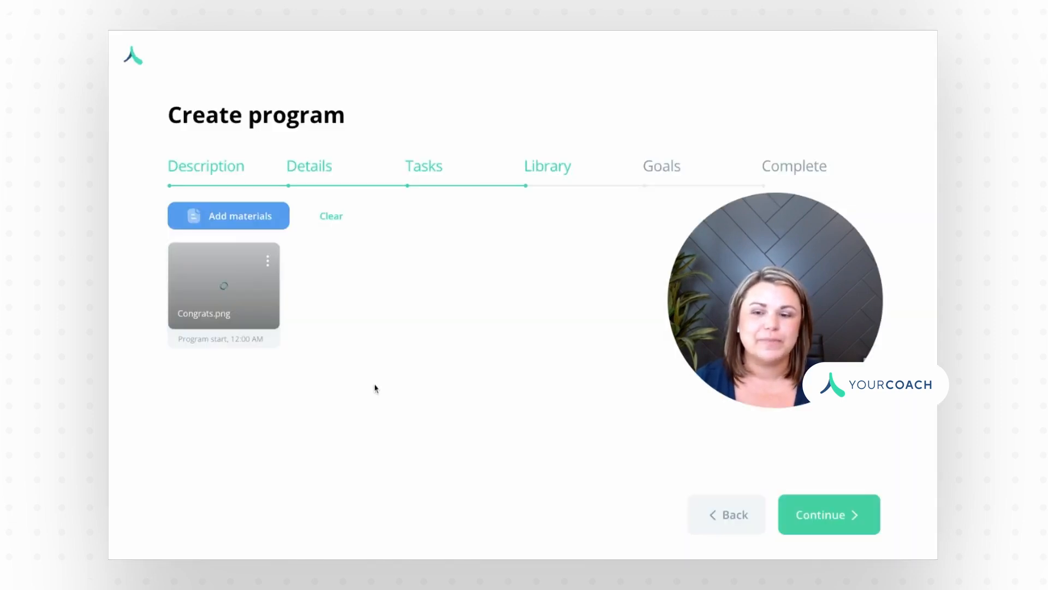
pyautogui.click(268, 263)
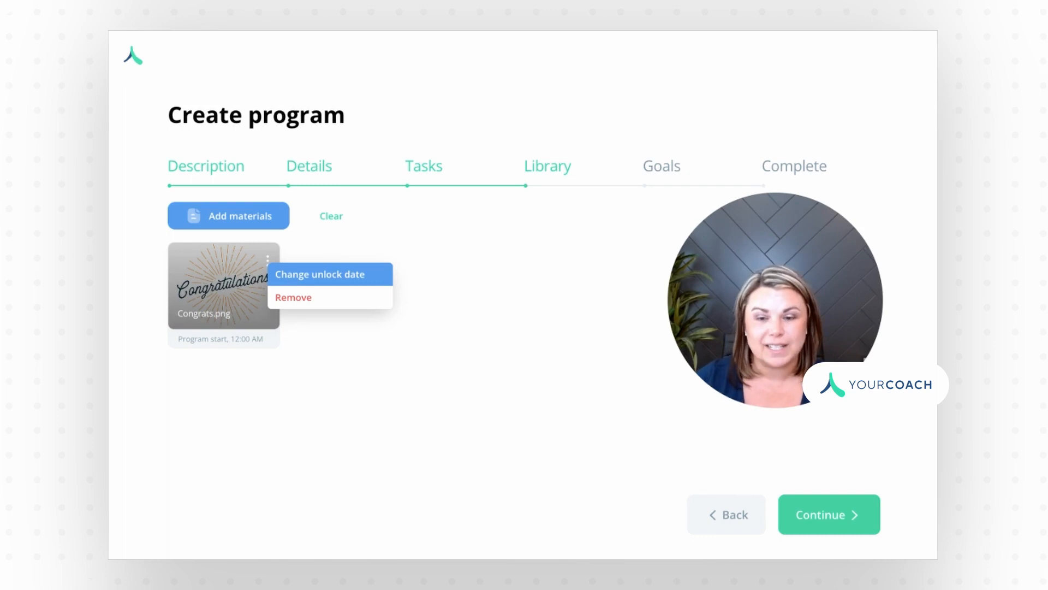
# Step: Set Congrats.png to unlock on Day 90 at 04:00 PM, then continue to Goals
pyautogui.click(319, 274)
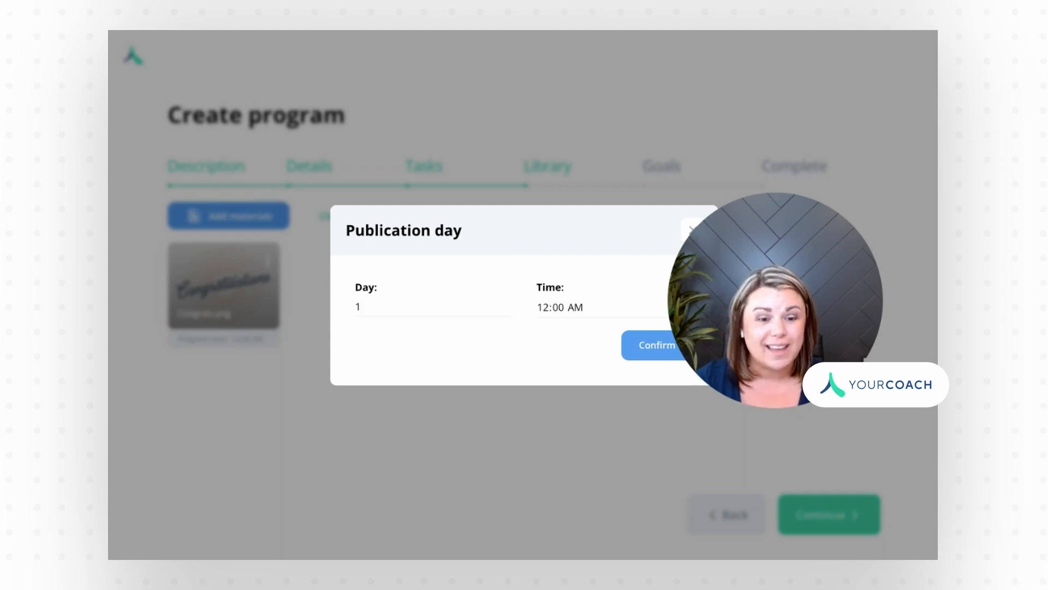
pyautogui.press('BackSpace')
pyautogui.write('90')
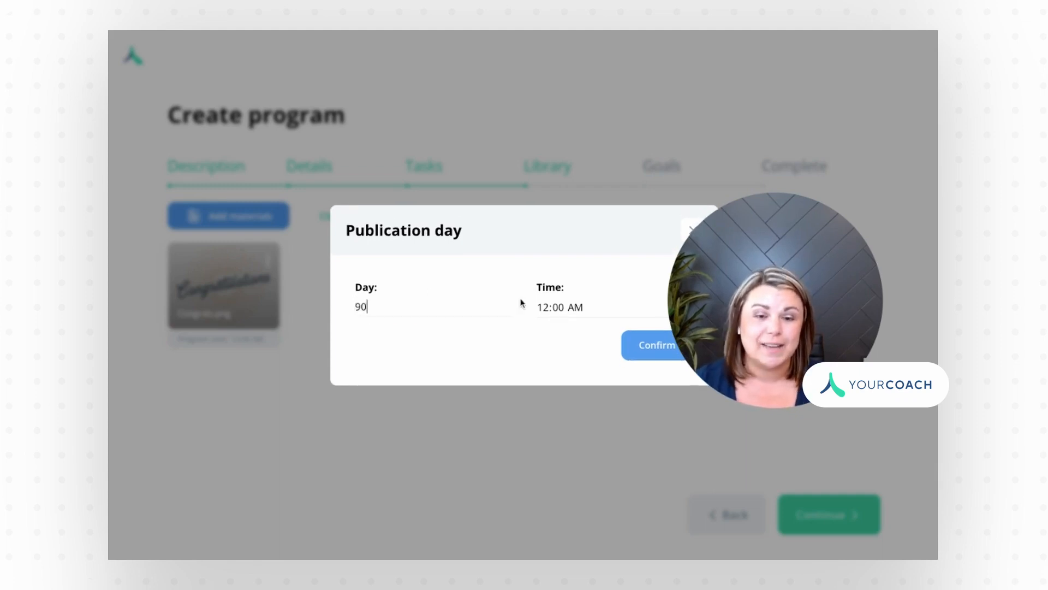
pyautogui.click(539, 308)
pyautogui.write('4')
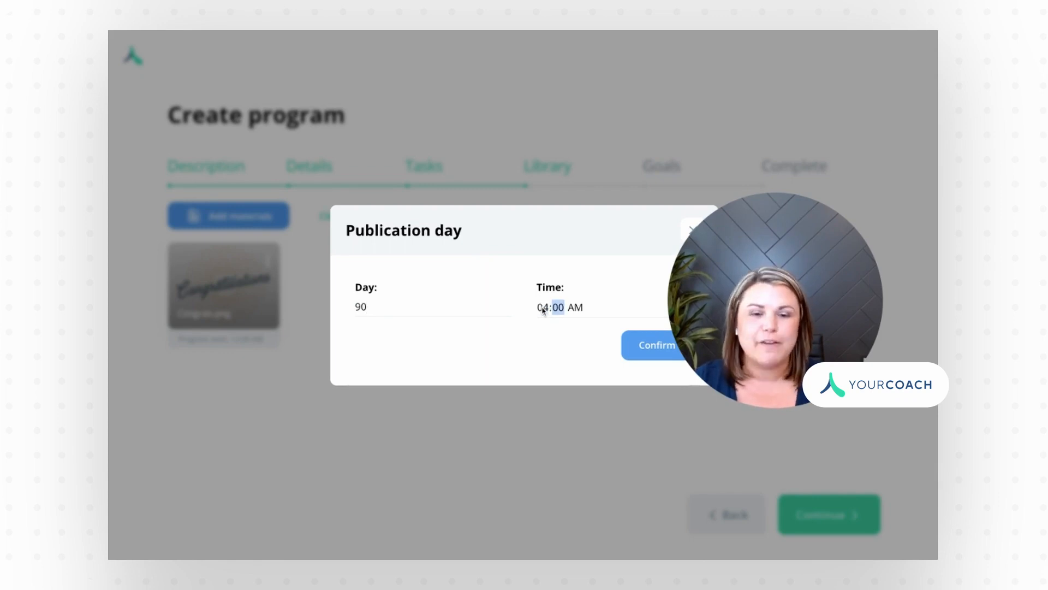
pyautogui.click(577, 308)
pyautogui.write('p')
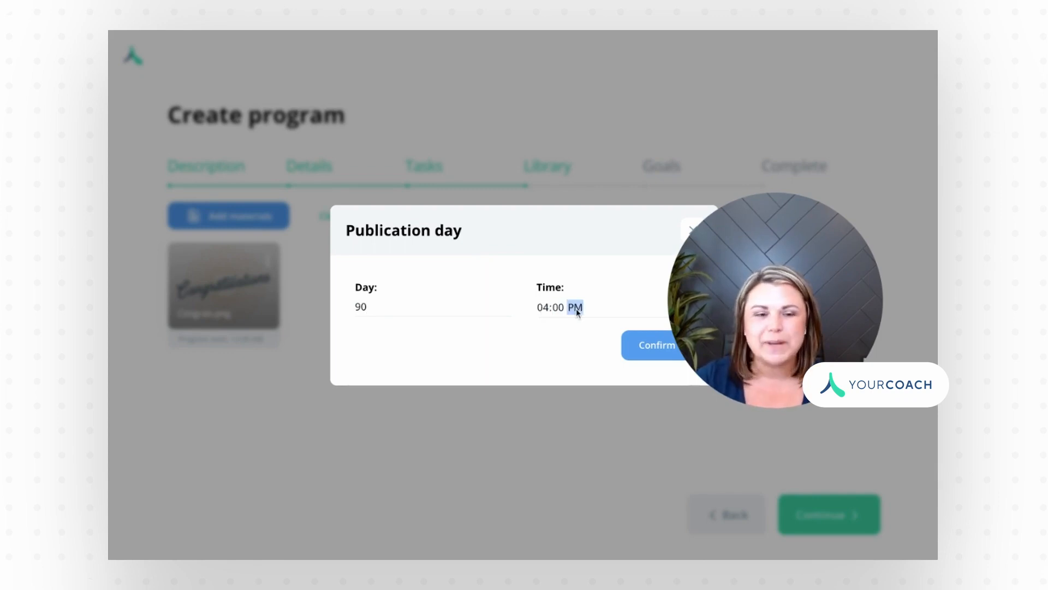
pyautogui.click(647, 351)
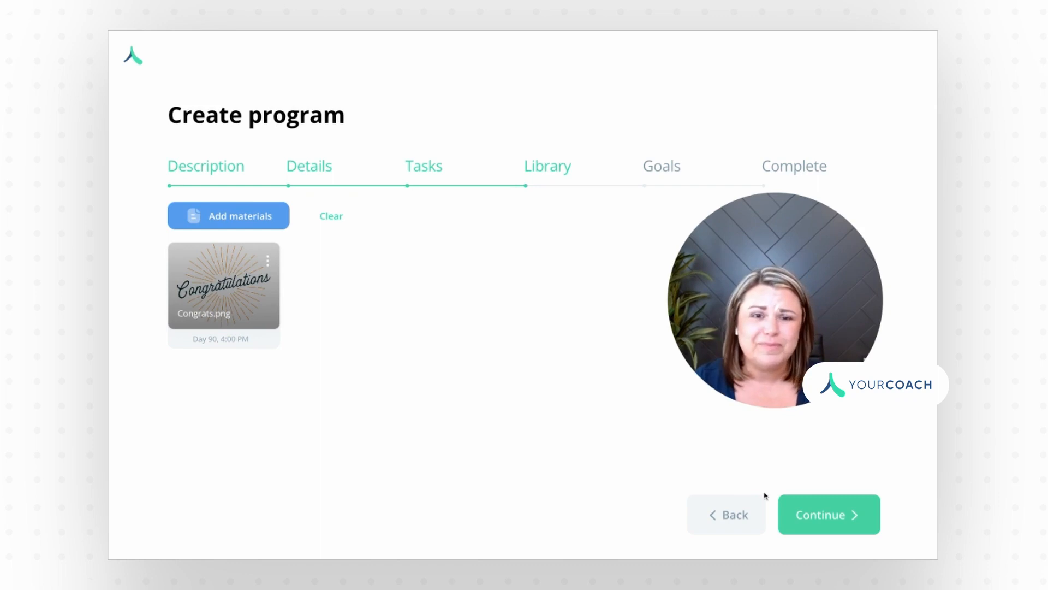
pyautogui.click(846, 528)
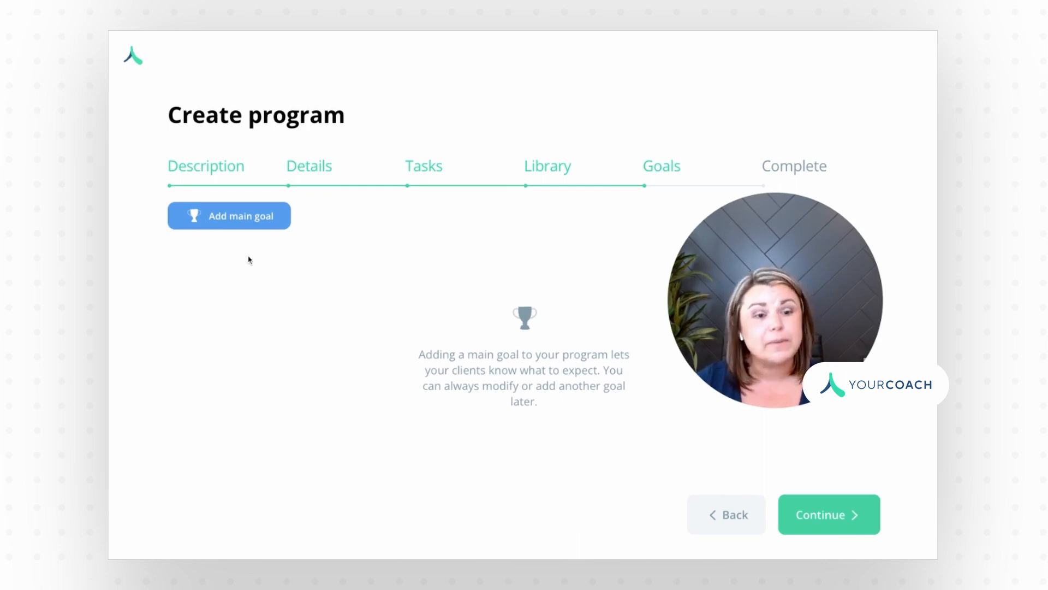
# Step: Create main goal 'Feel Your Best!' with client short-term goals switched on
pyautogui.click(229, 217)
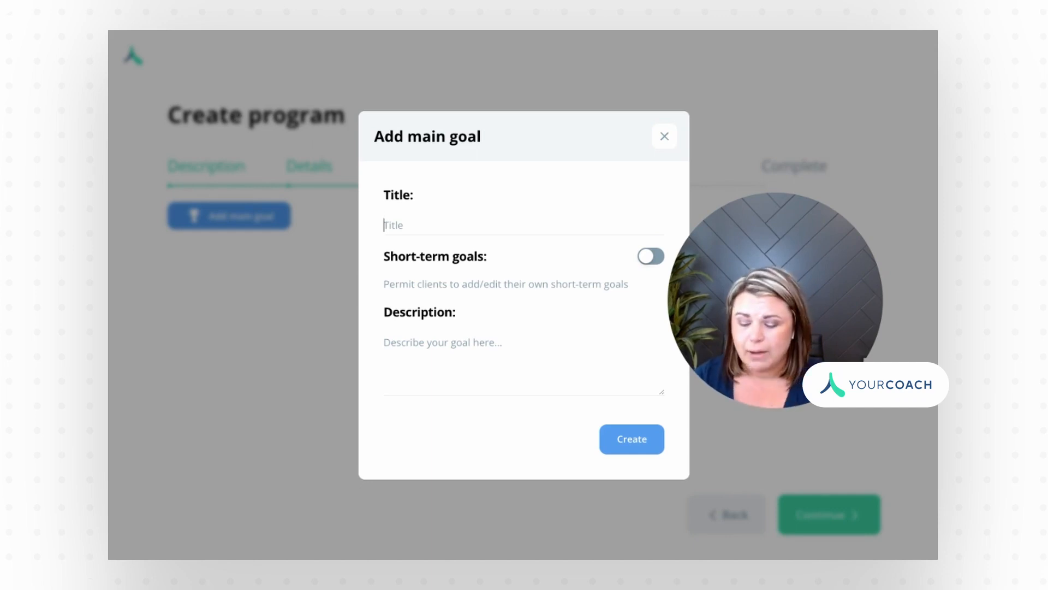
pyautogui.write('B')
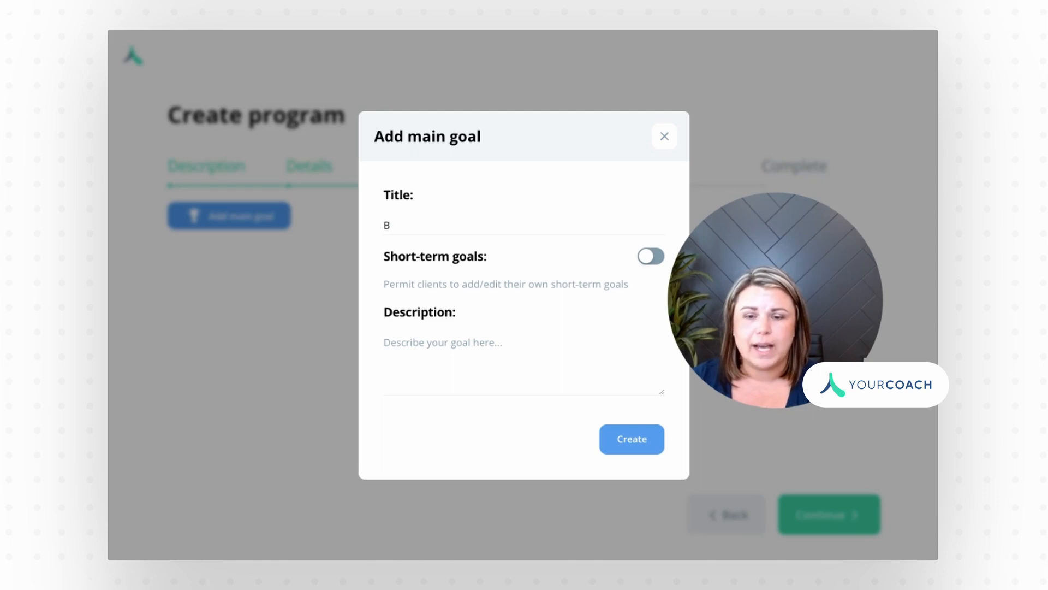
pyautogui.press('BackSpace')
pyautogui.write('Feel Your B')
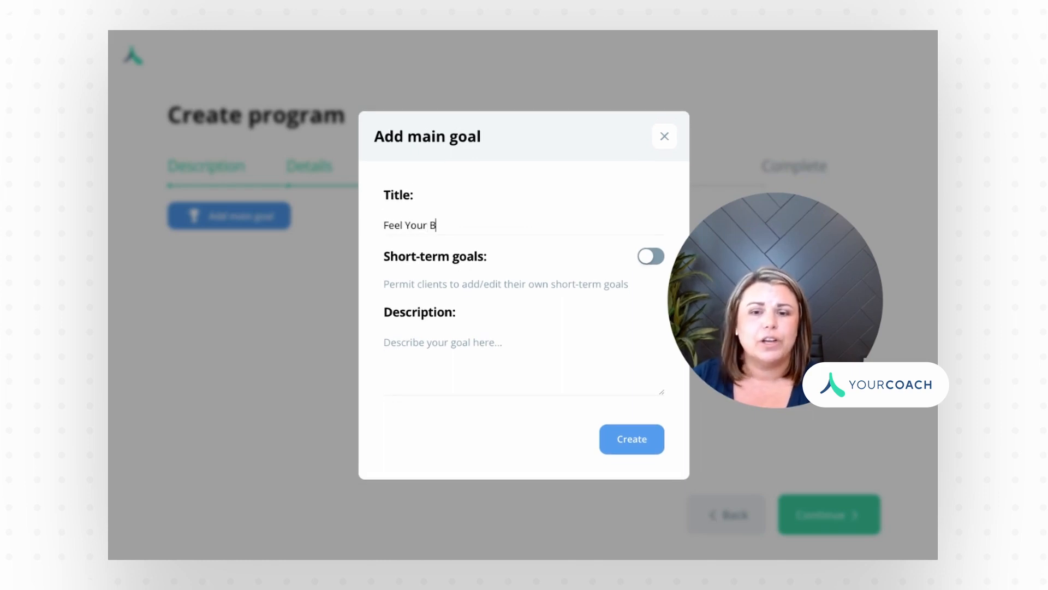
pyautogui.write('est!')
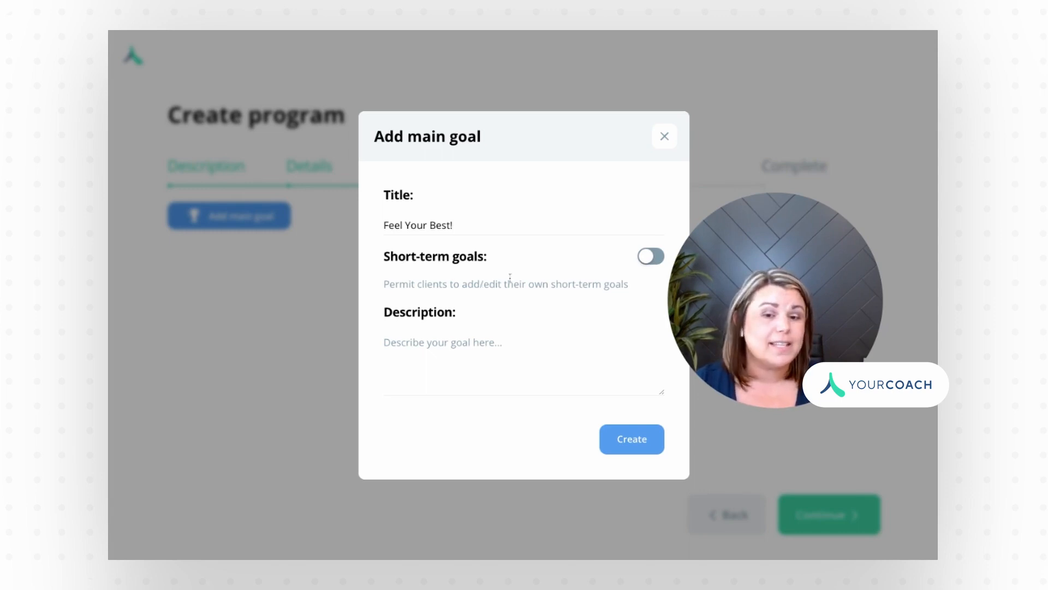
pyautogui.click(654, 259)
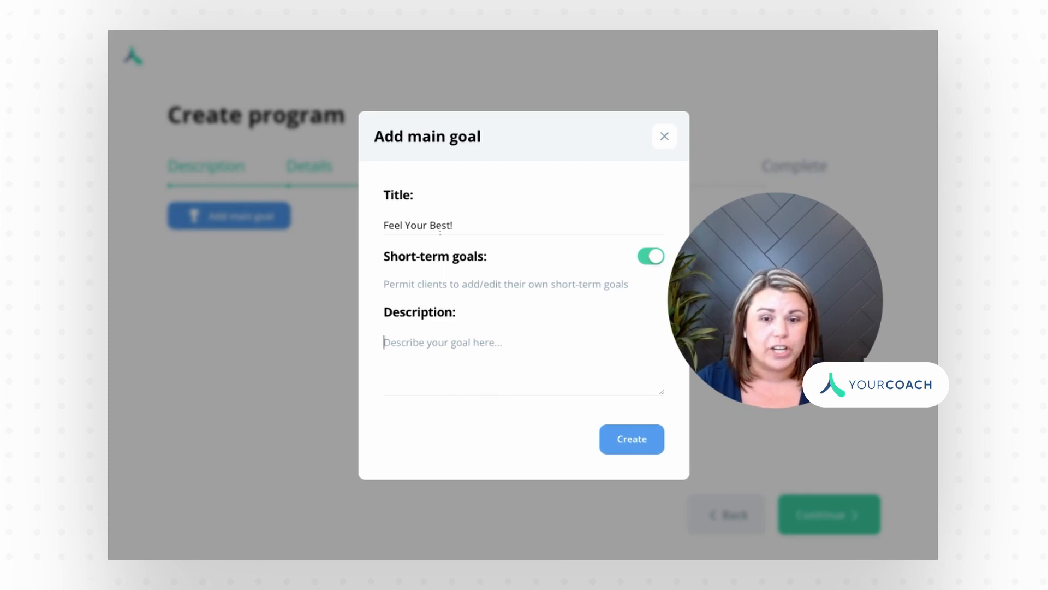
pyautogui.click(643, 441)
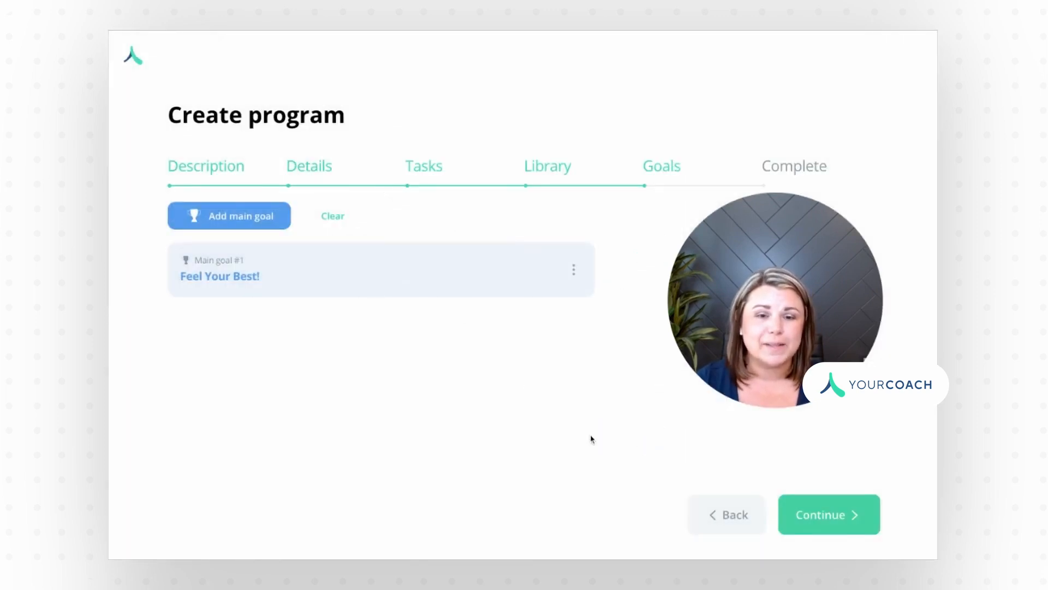
# Step: Check the Feel Your Best! goal's options, then continue to the Complete summary
pyautogui.click(575, 271)
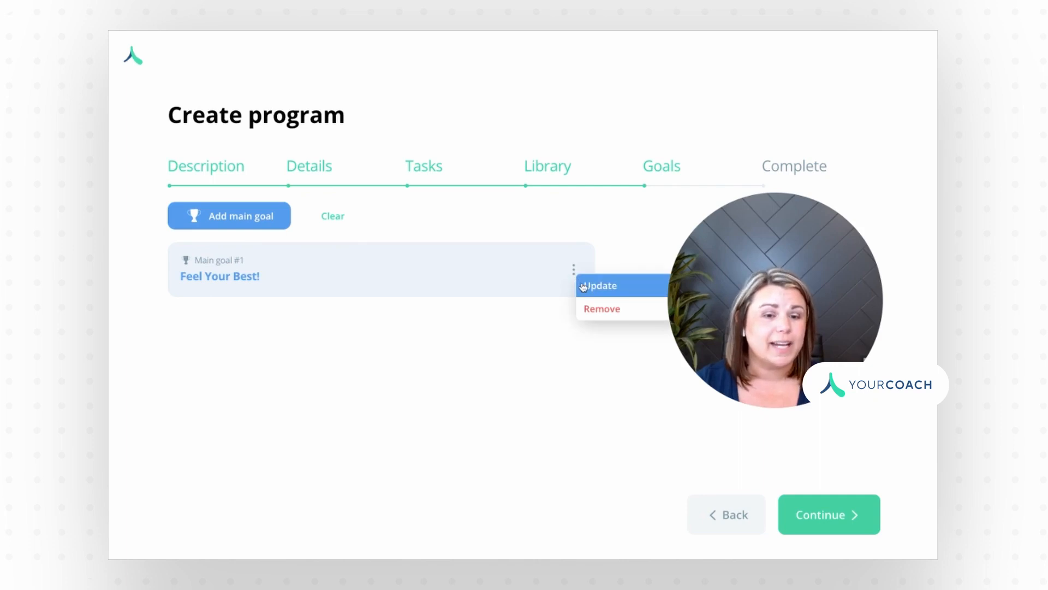
pyautogui.click(554, 358)
pyautogui.click(825, 516)
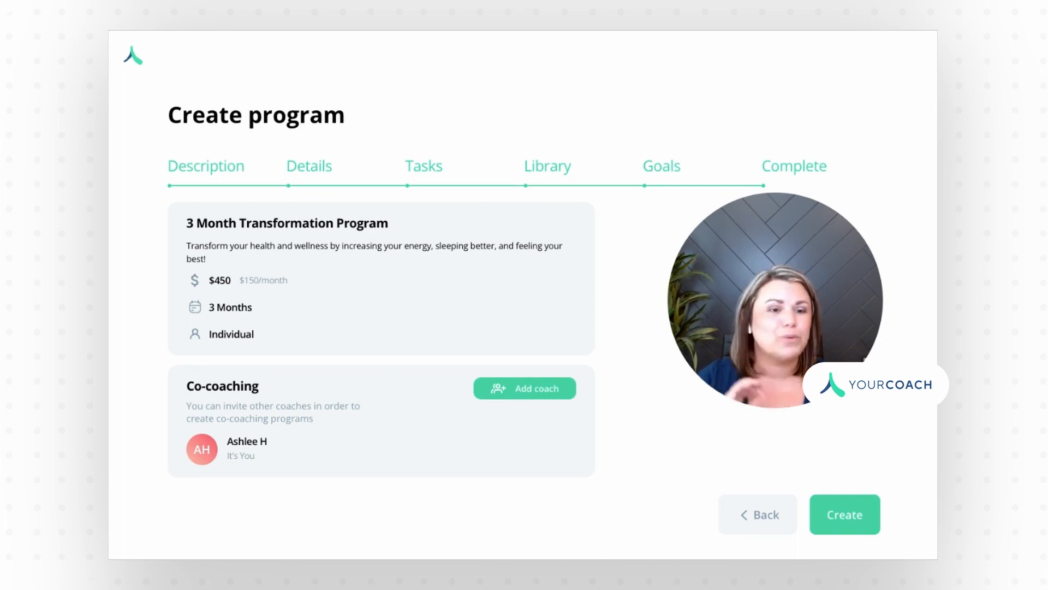
# Step: Create the $450, 3-month Individual program from the summary as a draft
pyautogui.click(858, 522)
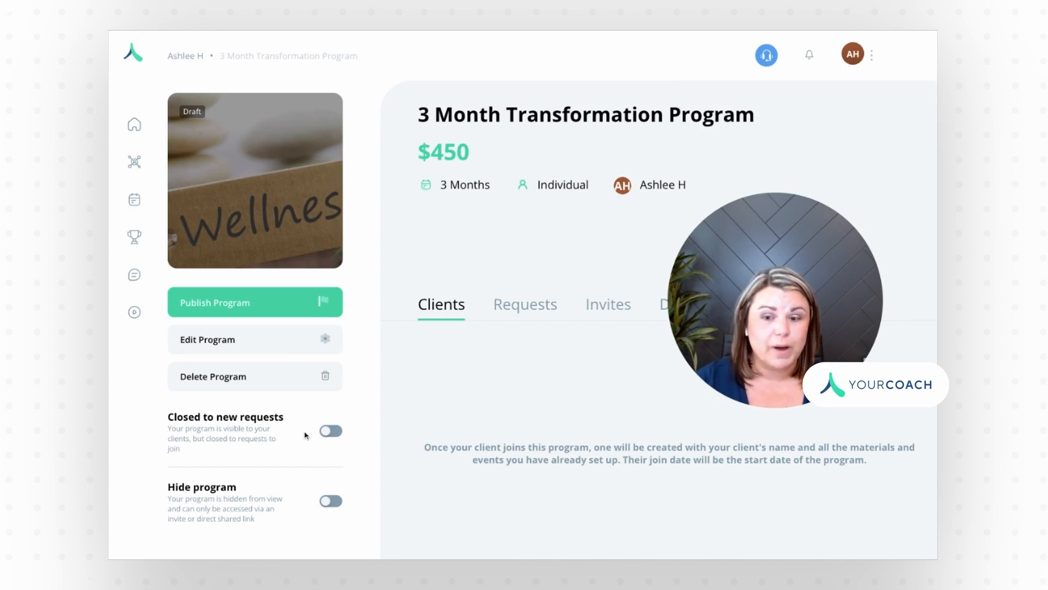
# Step: Toggle Closed to new requests and Hide program on and off, then publish the program
pyautogui.click(335, 434)
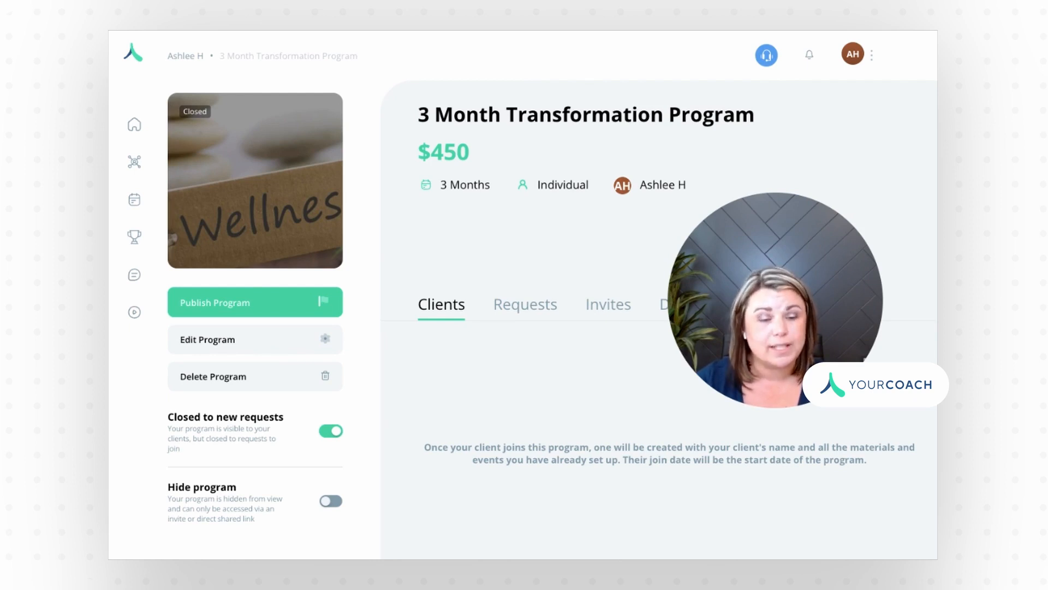
pyautogui.click(325, 434)
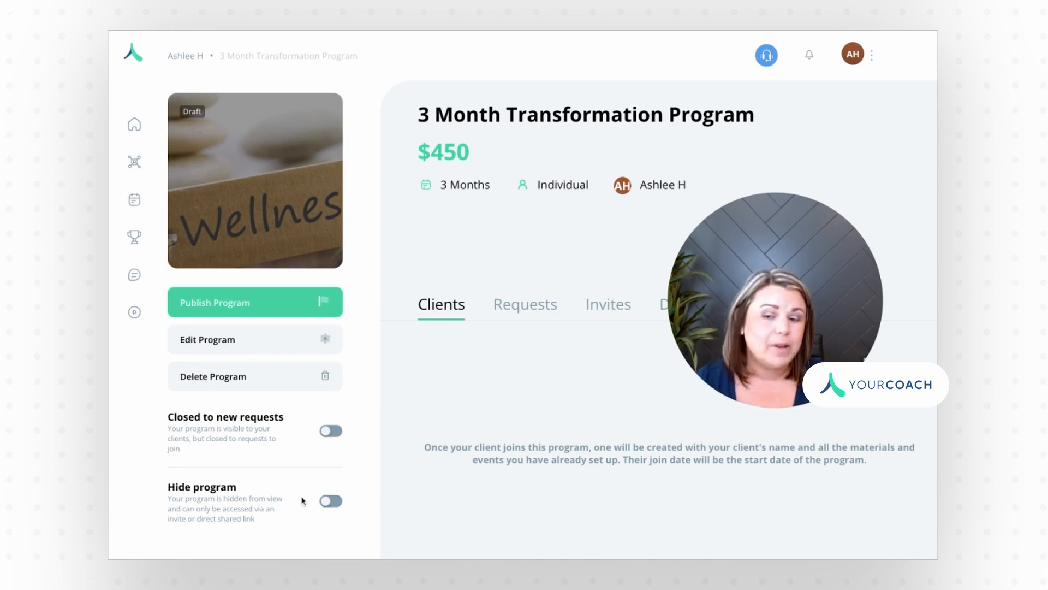
pyautogui.click(336, 503)
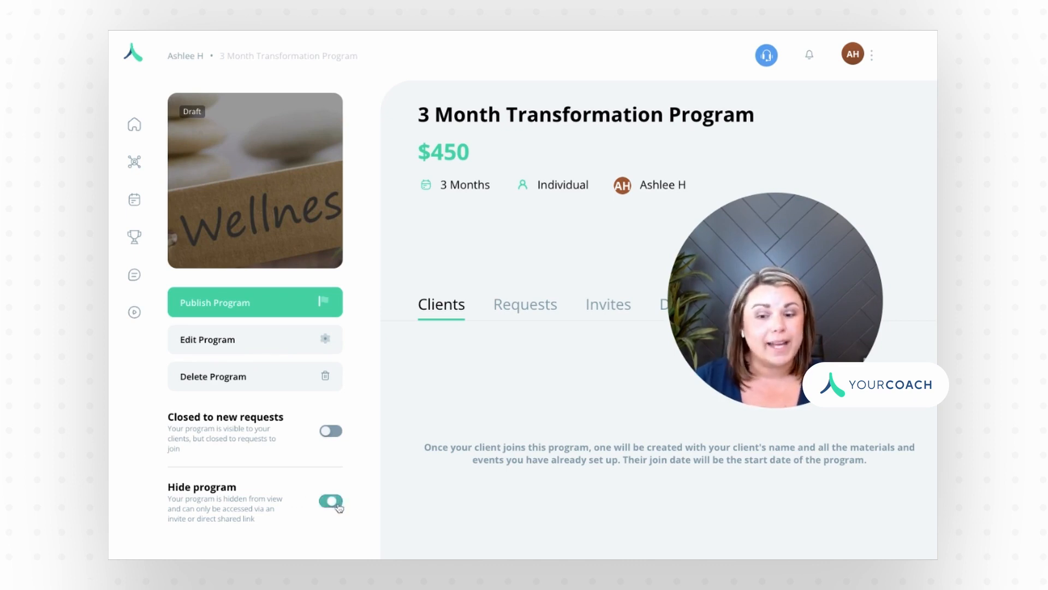
pyautogui.click(333, 502)
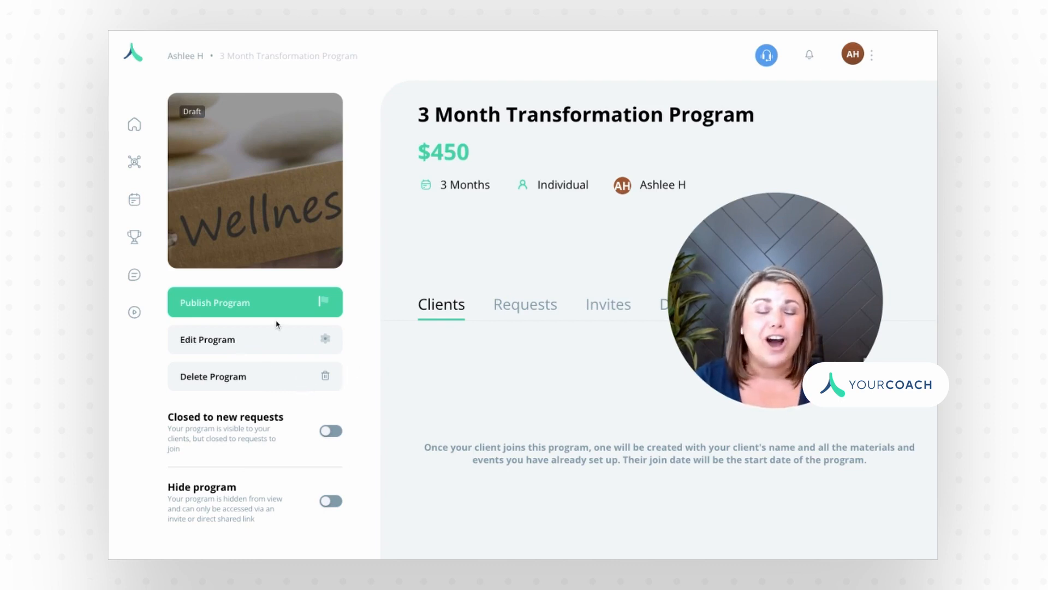
pyautogui.click(248, 310)
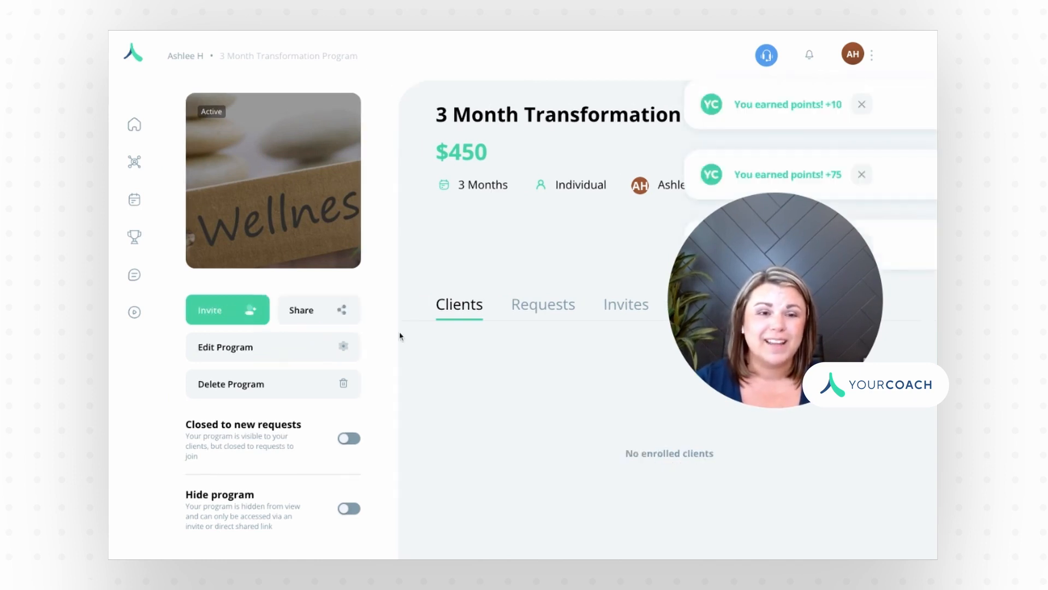